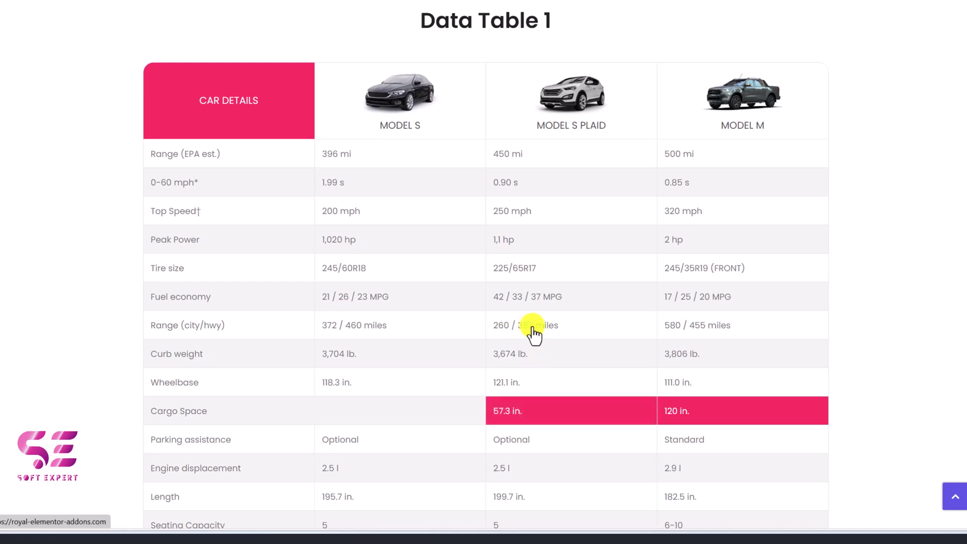
- Test the search of the Data Table 4 demo with "chee" and clear the search term
scroll(534, 333, down, 12)
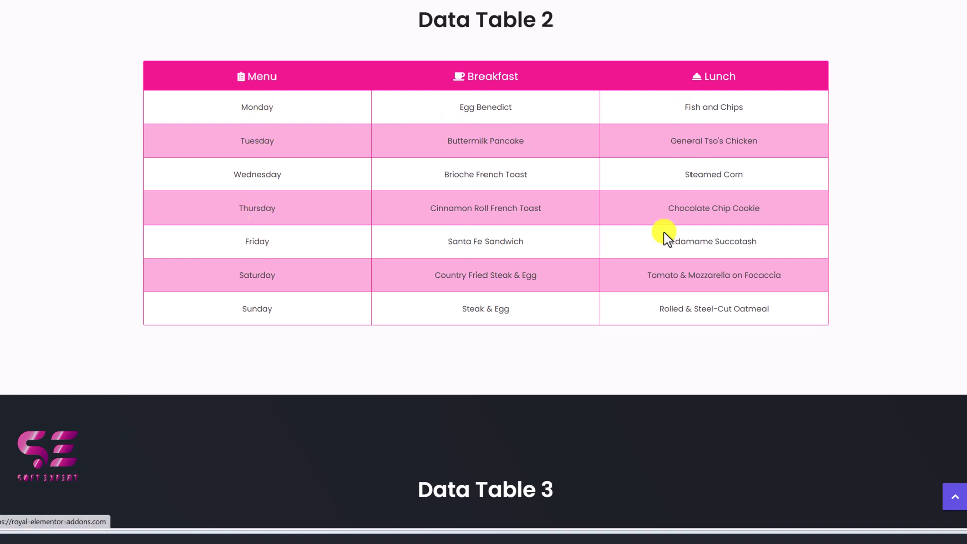
scroll(664, 233, down, 6)
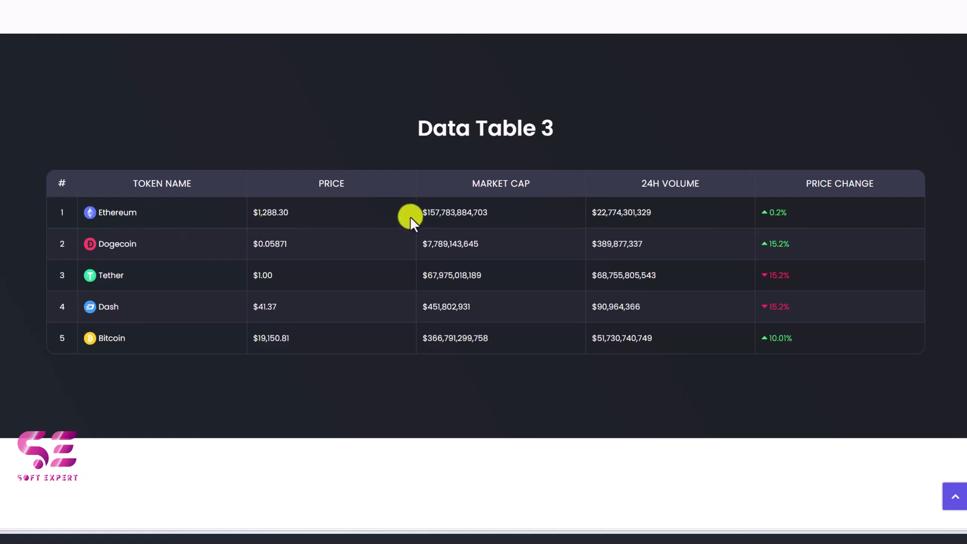
scroll(587, 334, down, 8)
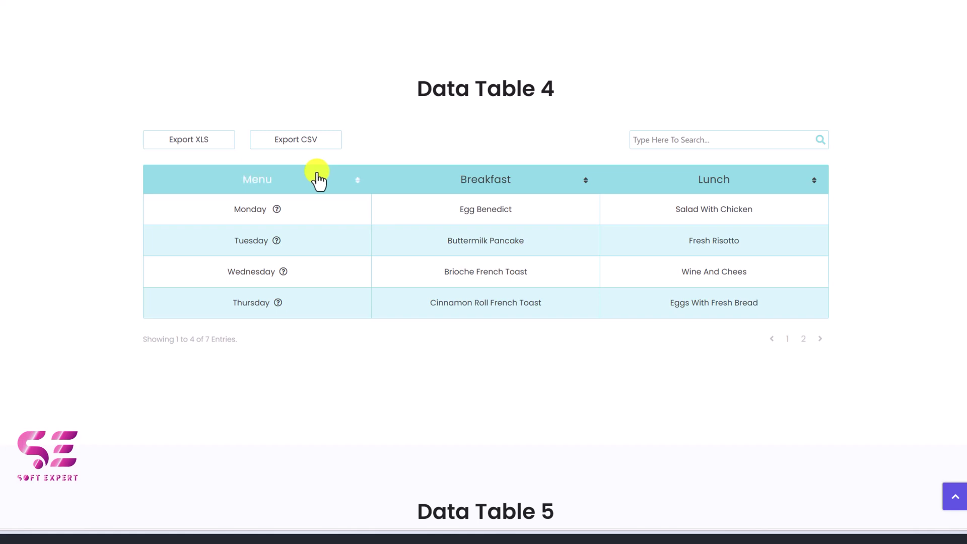
click(305, 150)
text(chee)
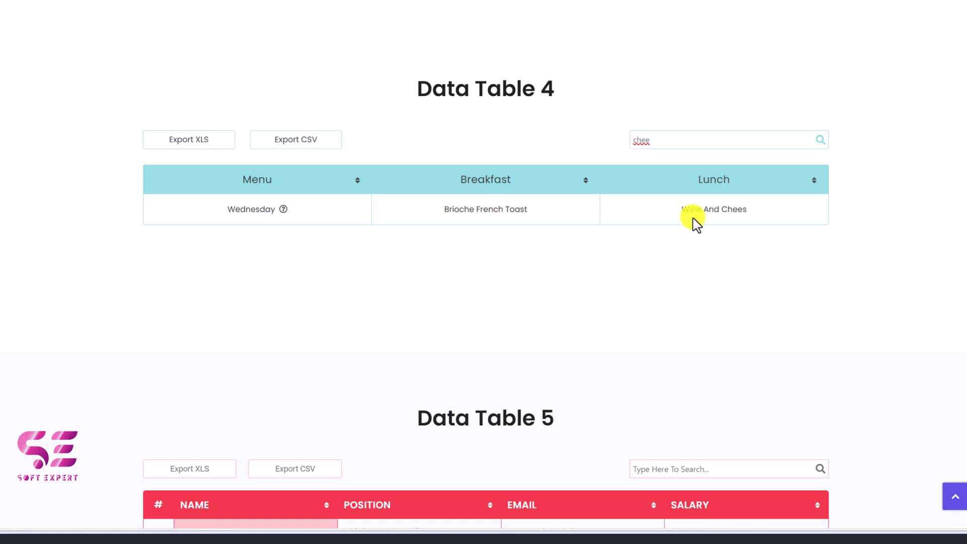
drag(659, 134, 612, 146)
key(BackSpace)
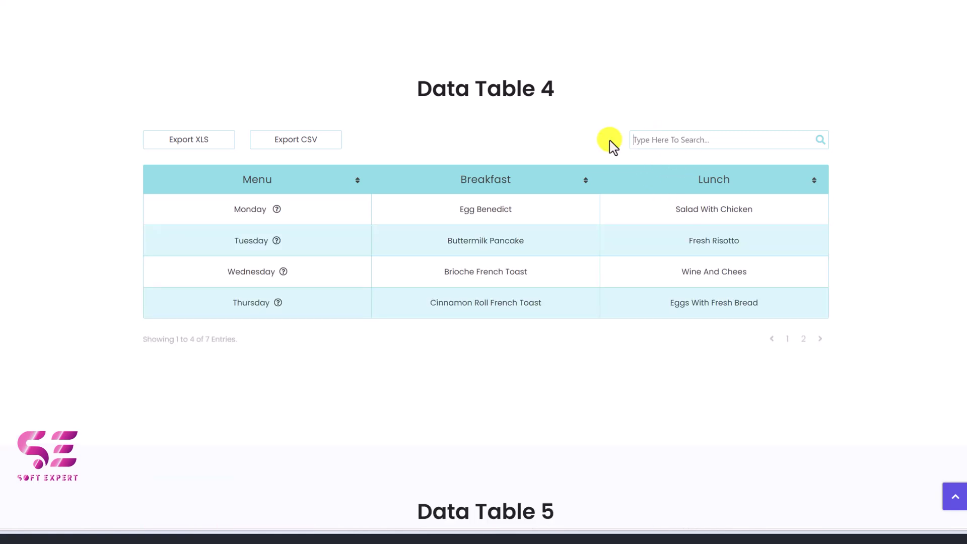
- Examine the Data Table 5 to Data Table 9 demos, including the tooltip on the Buttermilk Pancake cell
scroll(551, 267, down, 8)
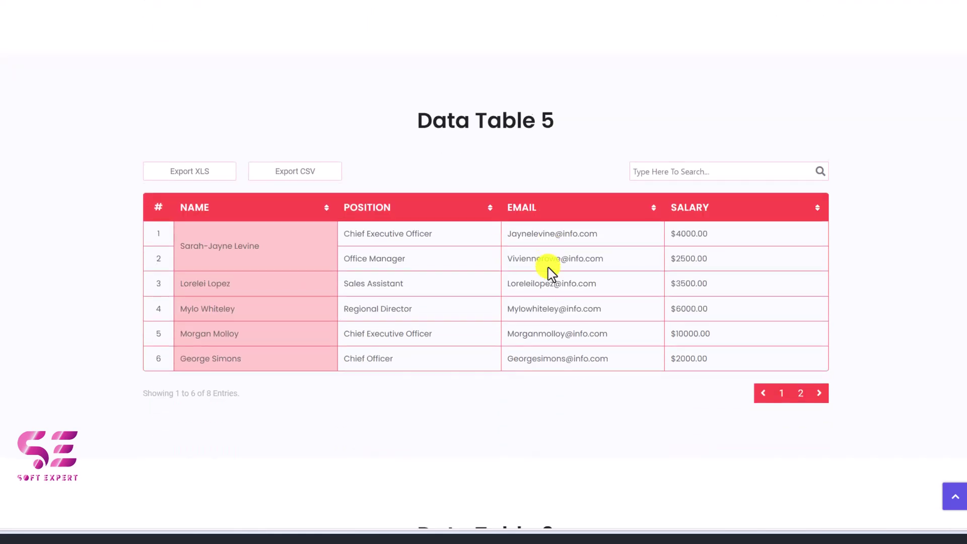
scroll(492, 224, down, 5)
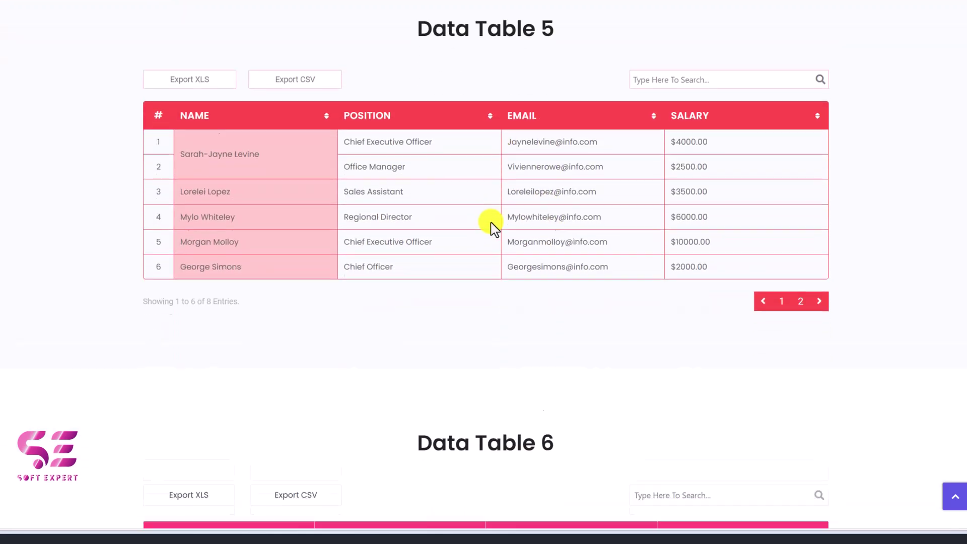
scroll(492, 225, down, 5)
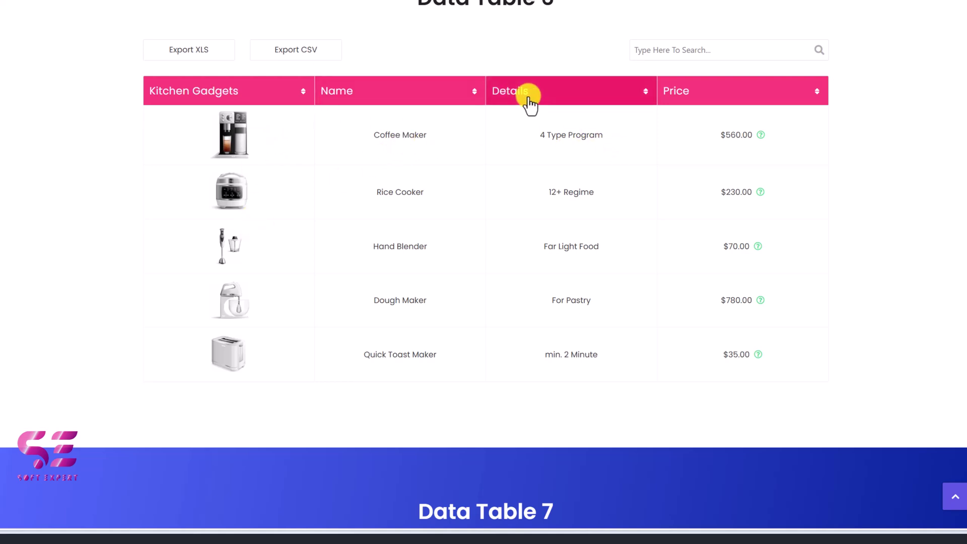
scroll(643, 220, down, 9)
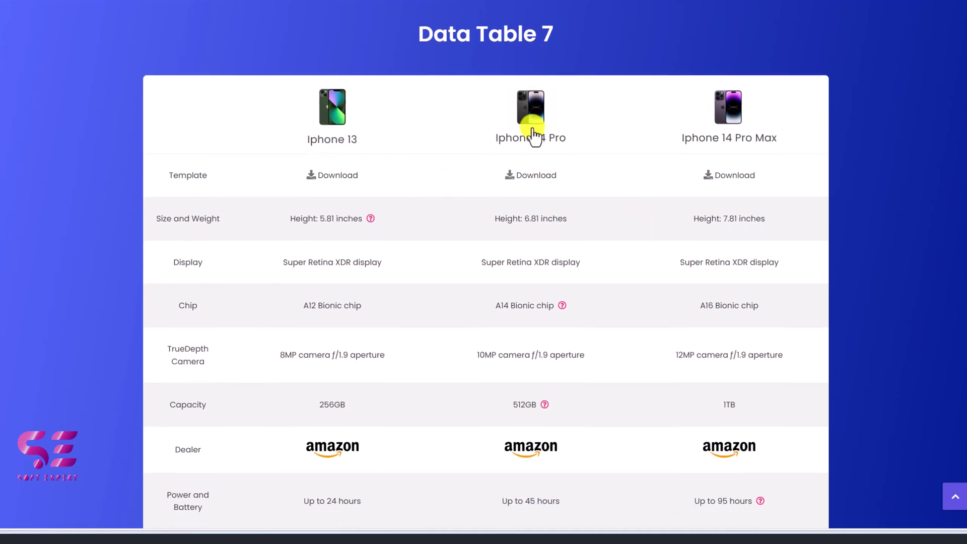
scroll(691, 126, down, 10)
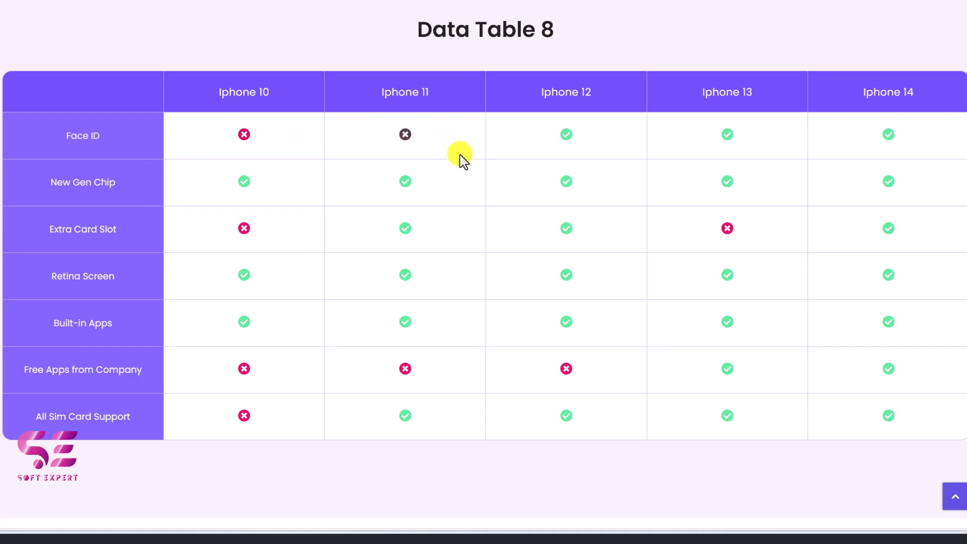
scroll(460, 157, down, 7)
scroll(460, 158, down, 3)
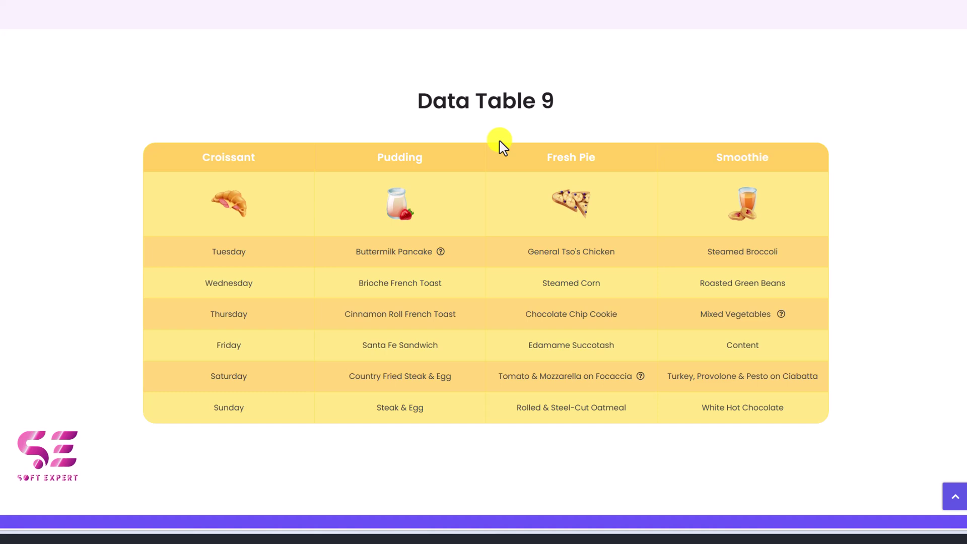
mouse_move(410, 246)
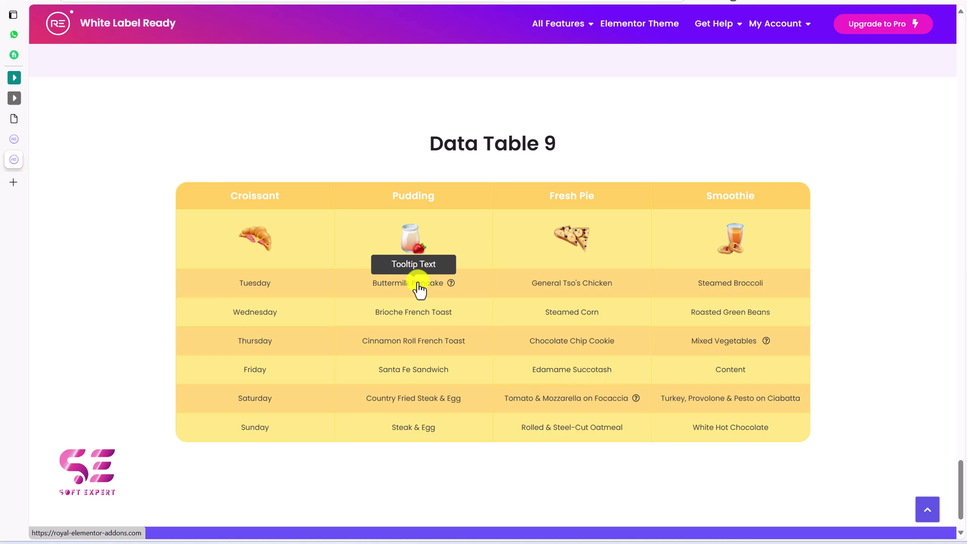
- Follow the Buttermilk Pancake cell's link to the Royal Elementor Addons homepage and examine its widgets, WooCommerce builder and template kits
click(418, 288)
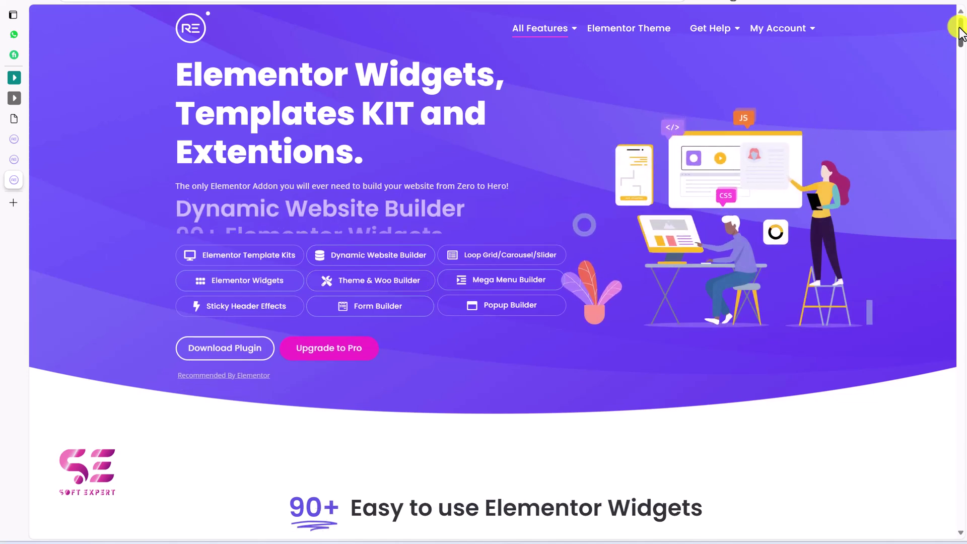
scroll(961, 33, down, 10)
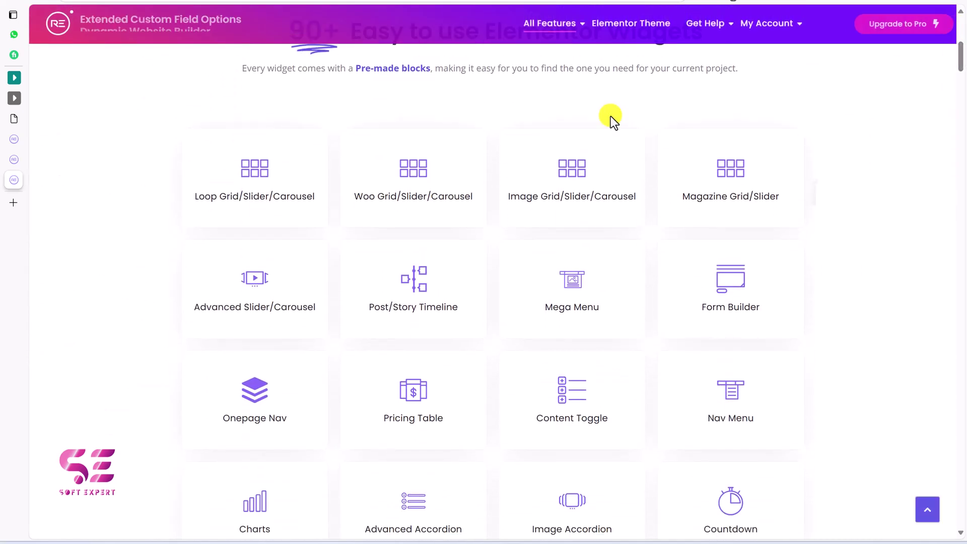
scroll(590, 132, down, 3)
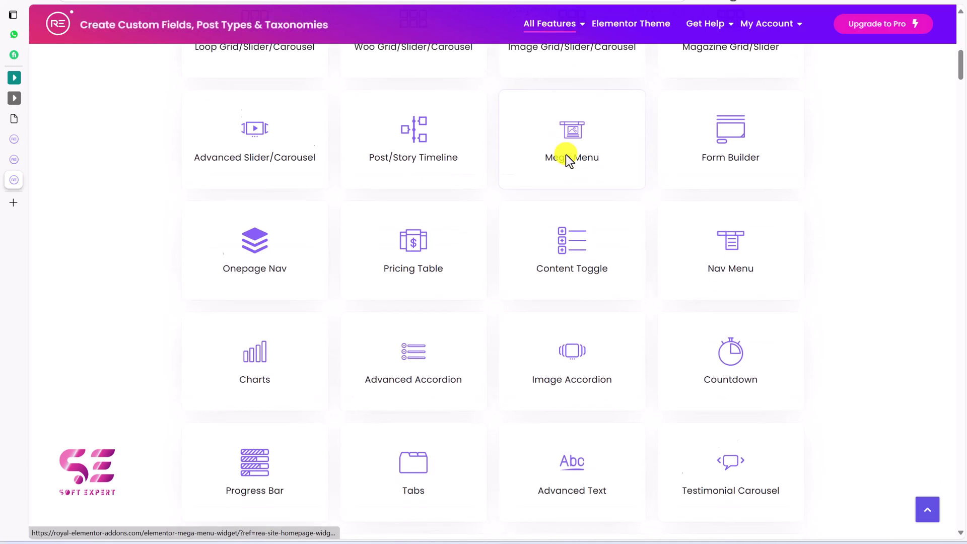
scroll(566, 154, down, 10)
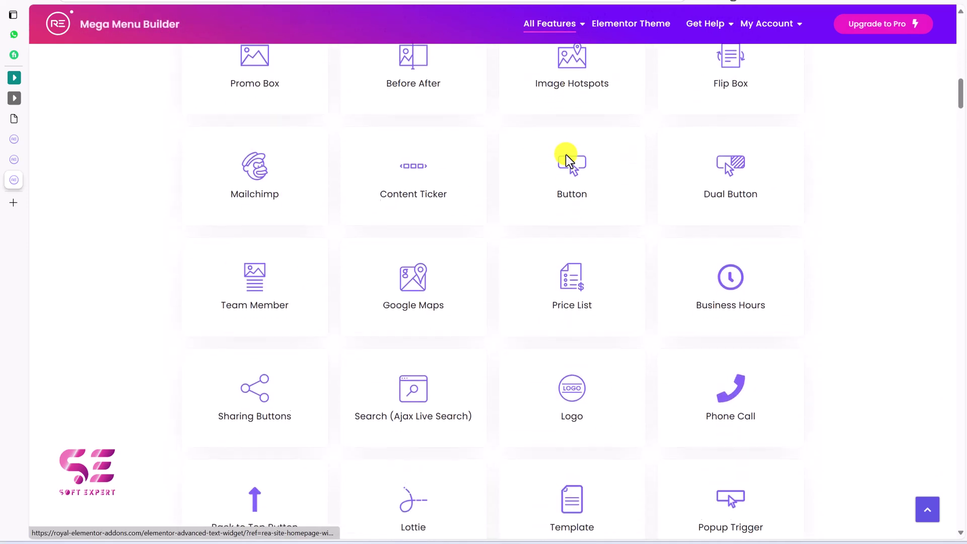
scroll(836, 394, down, 18)
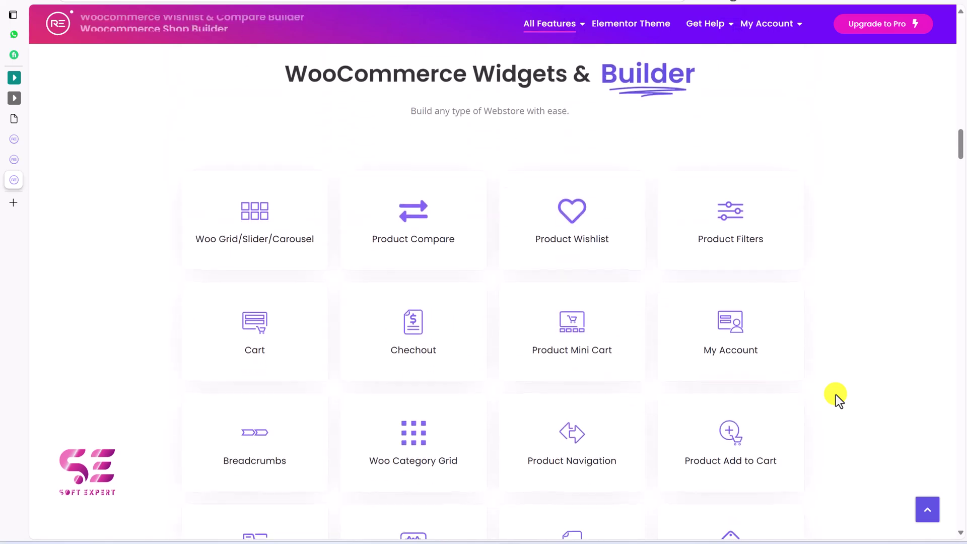
scroll(836, 394, down, 10)
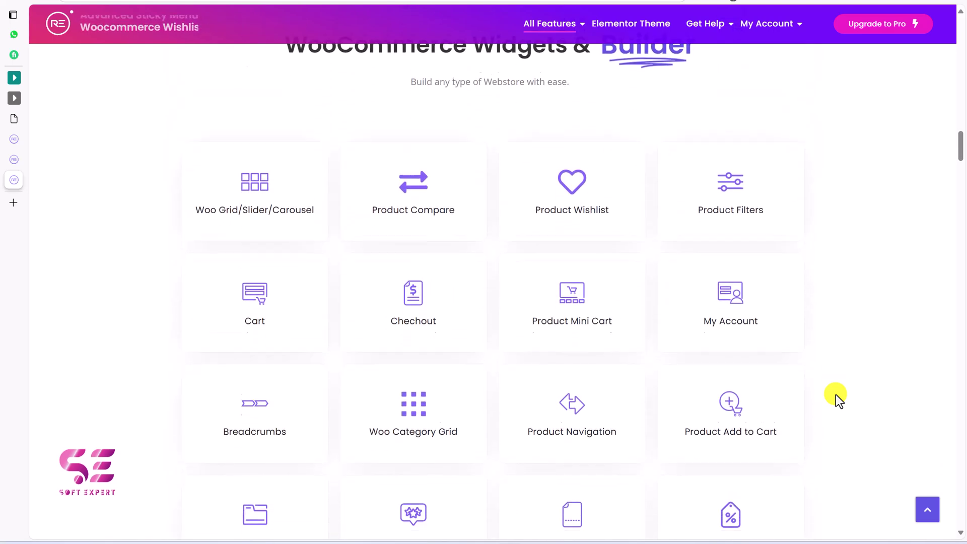
scroll(835, 394, down, 8)
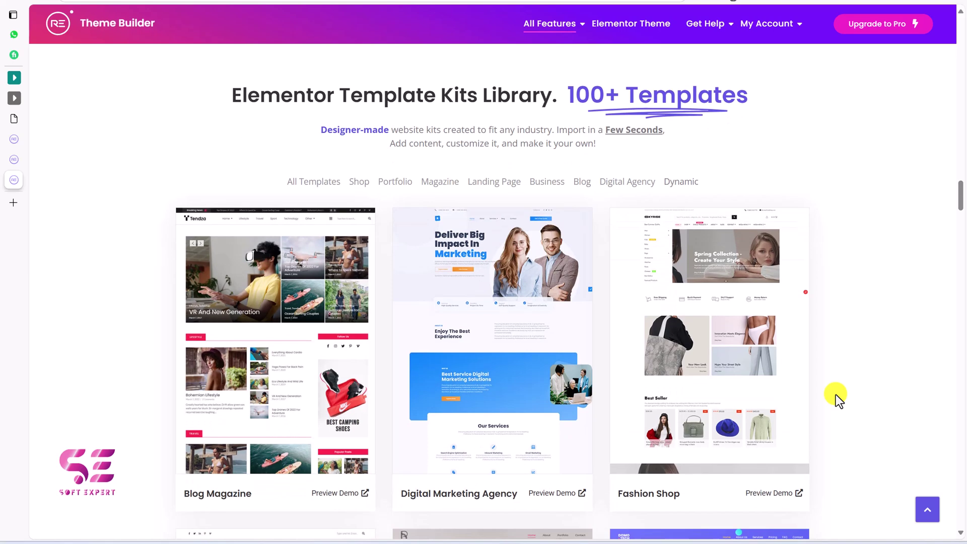
scroll(933, 219, down, 1)
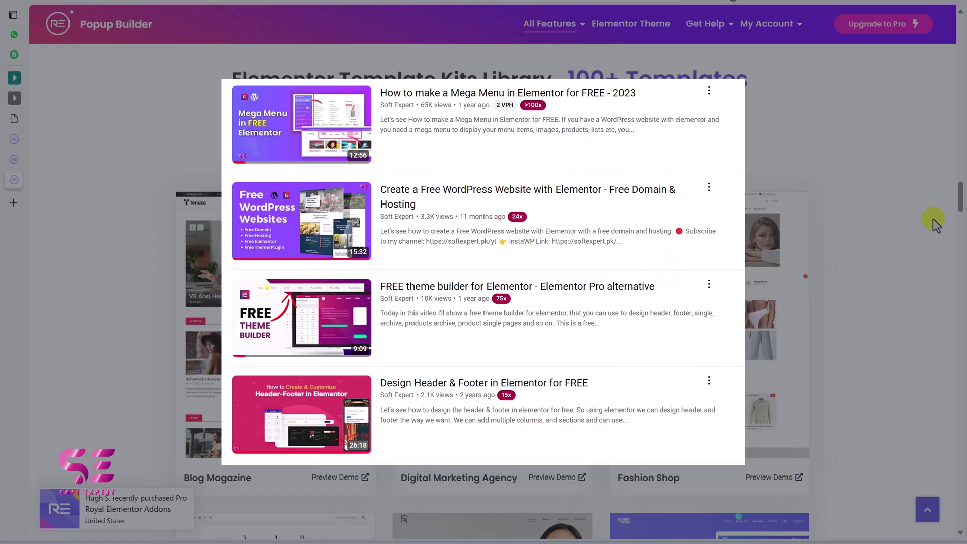
- Download the Royal Elementor Addons and Templates plugin from its WordPress plugin directory page
scroll(933, 218, up, 1)
scroll(933, 219, up, 20)
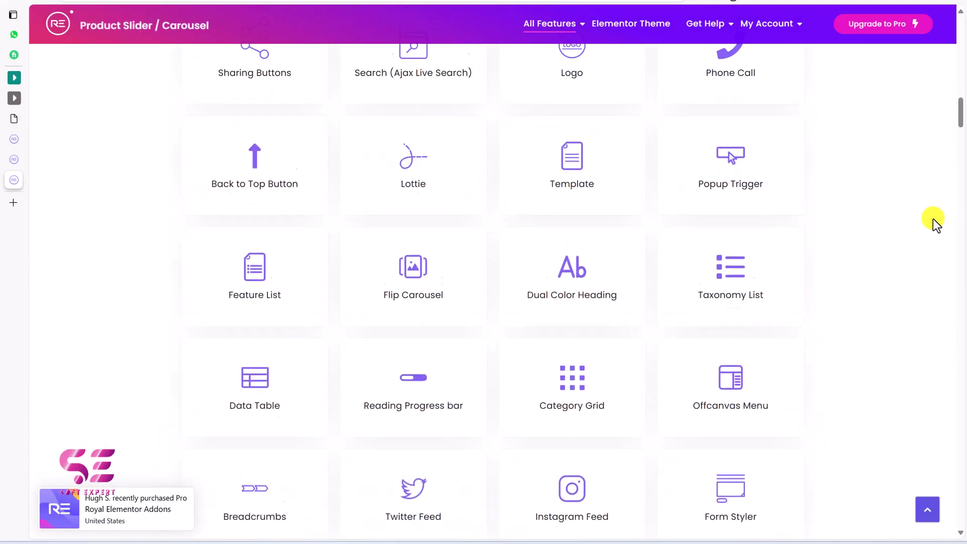
scroll(933, 218, up, 10)
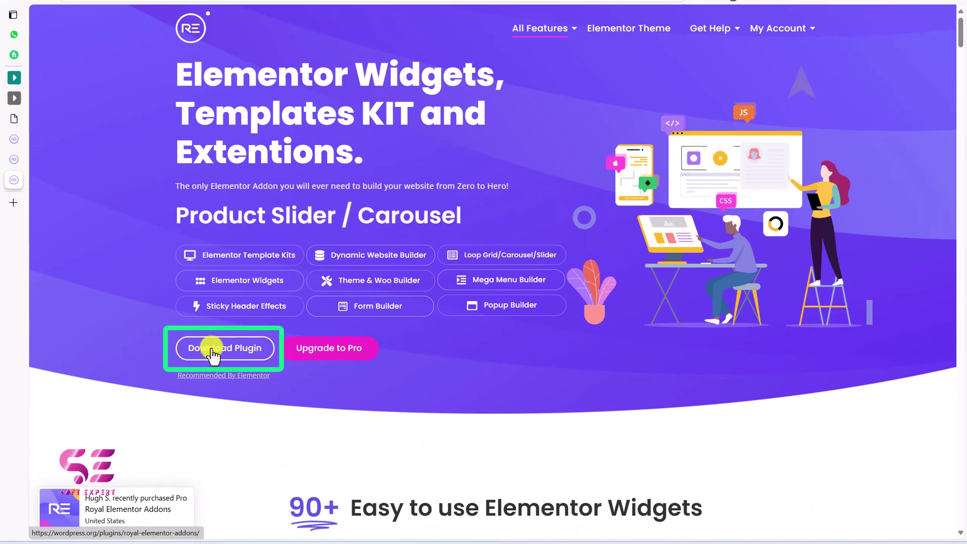
click(216, 355)
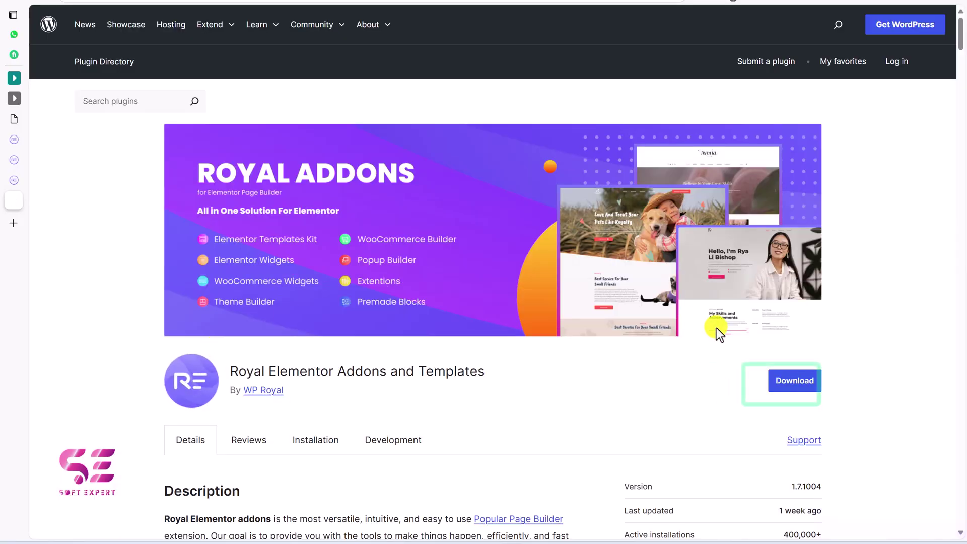
click(784, 381)
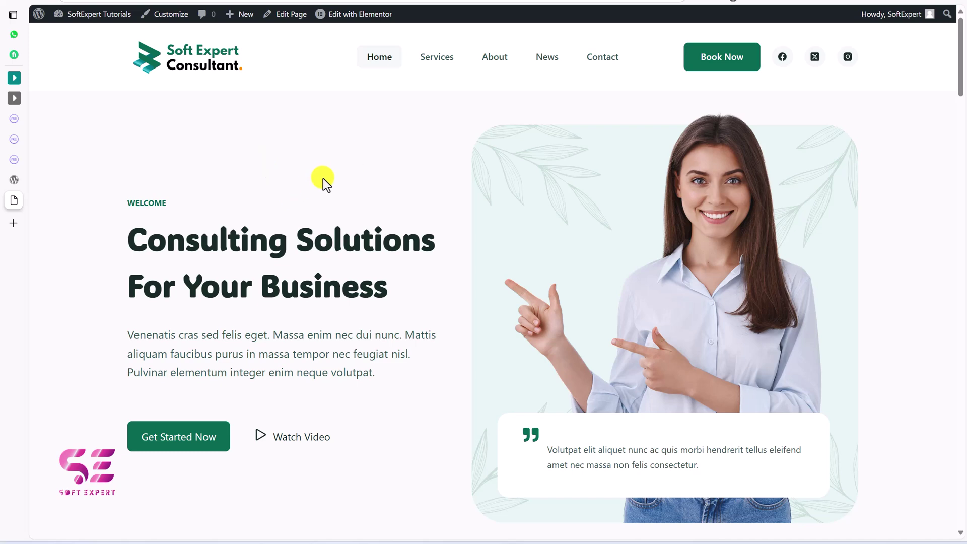
- Go to the WordPress site's dashboard and open the upload form for adding a new plugin
mouse_move(101, 13)
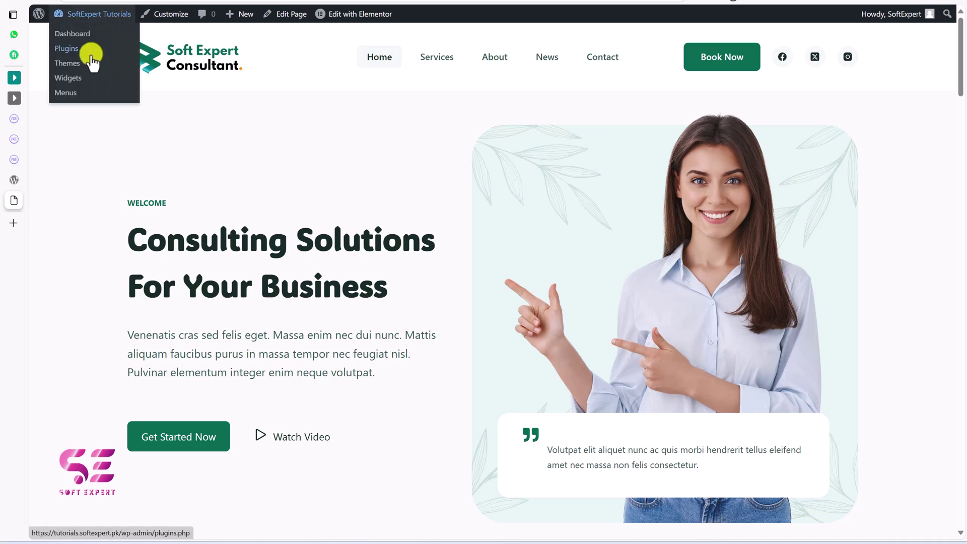
click(78, 34)
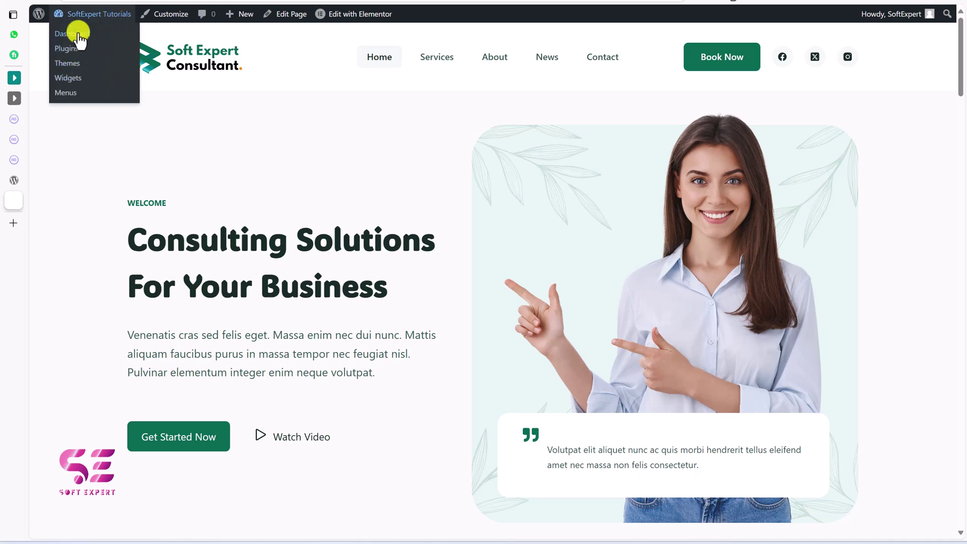
mouse_move(73, 292)
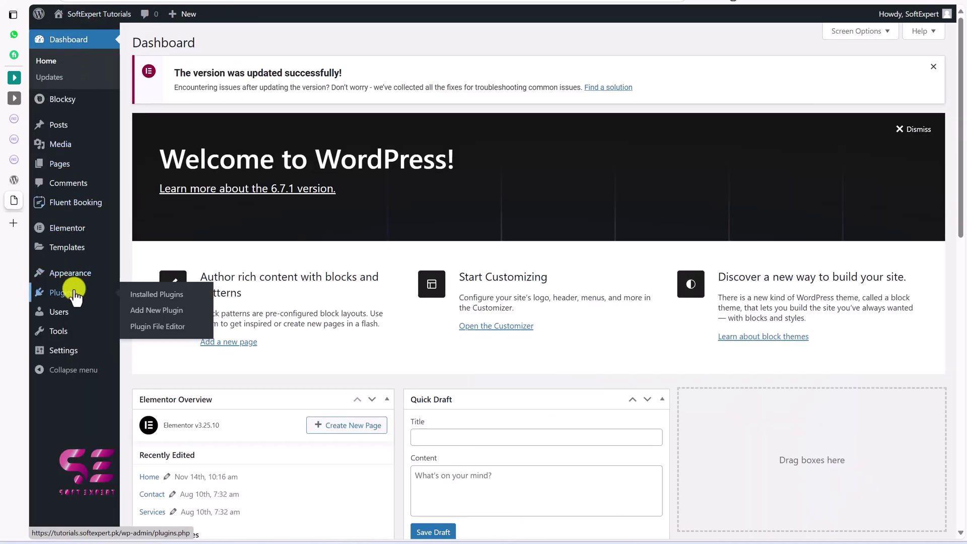
click(147, 311)
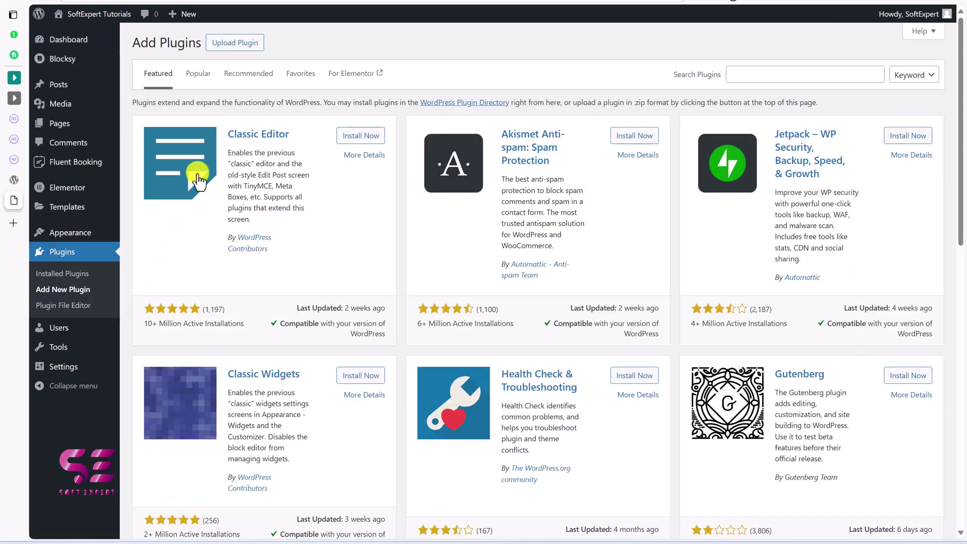
click(240, 46)
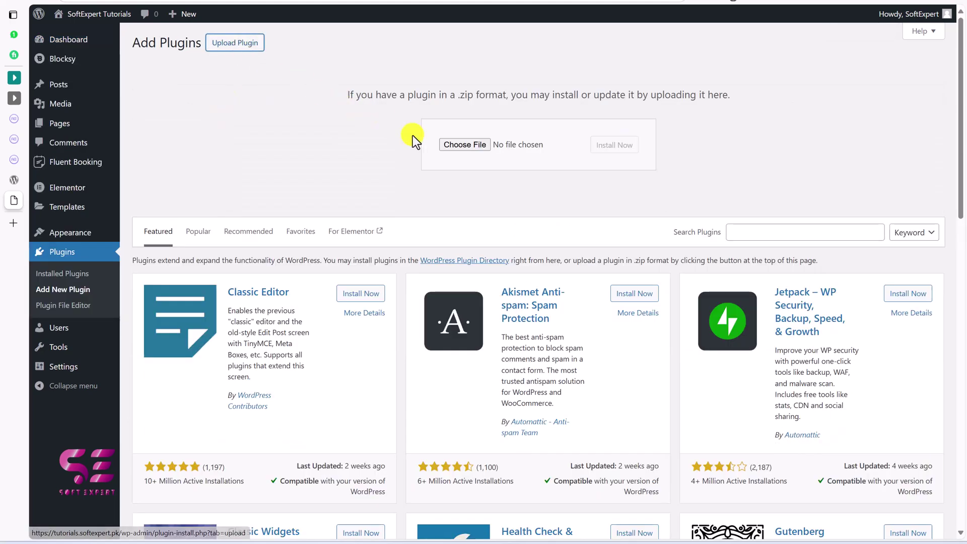
- Choose royal-elementor-addons.1.7.1004.zip from the Downloads folder as the plugin file to upload
click(452, 145)
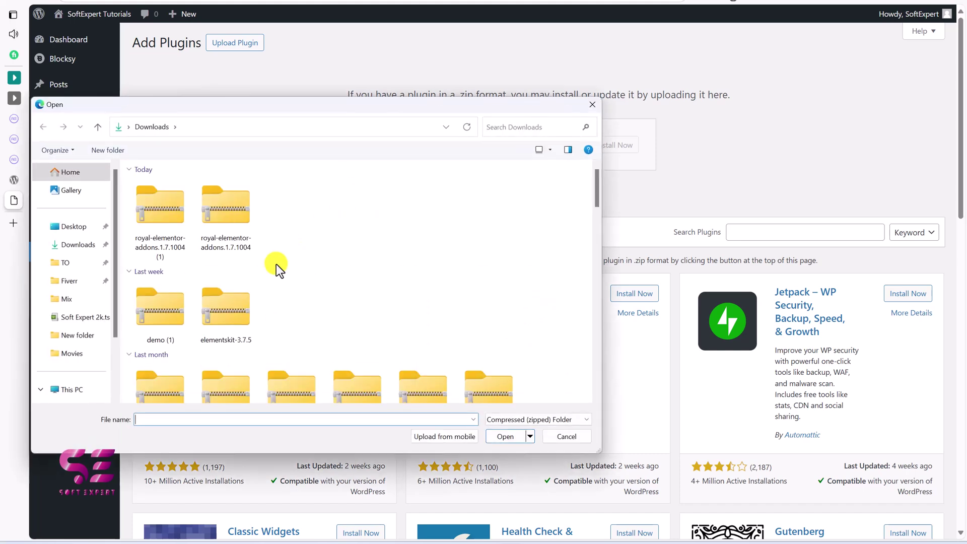
click(241, 214)
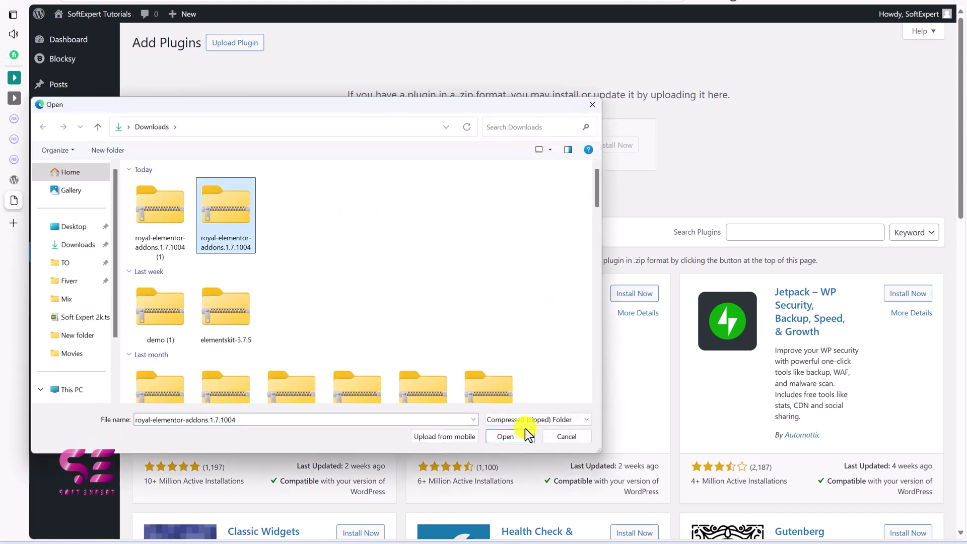
click(511, 439)
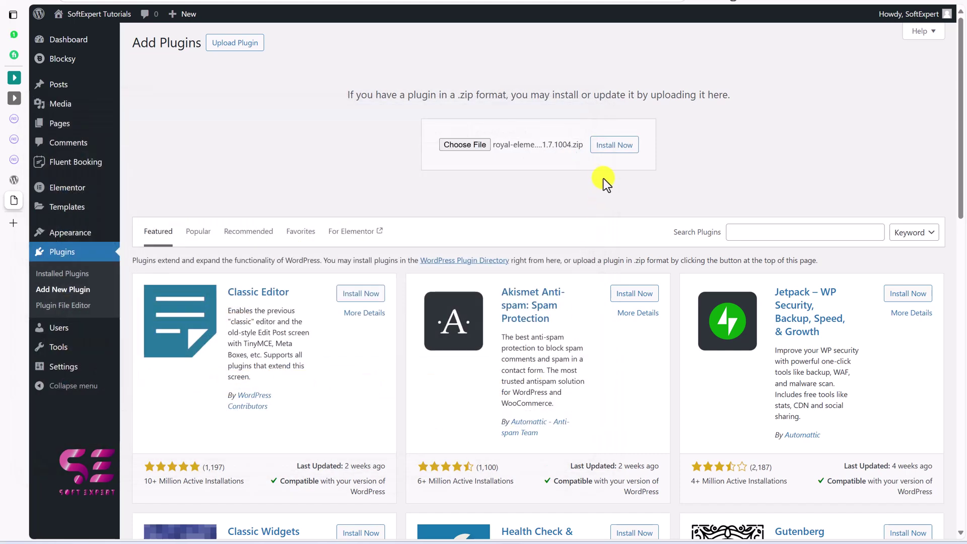
- Install and activate the uploaded Royal Elementor Addons plugin, allowing its email notifications
click(614, 145)
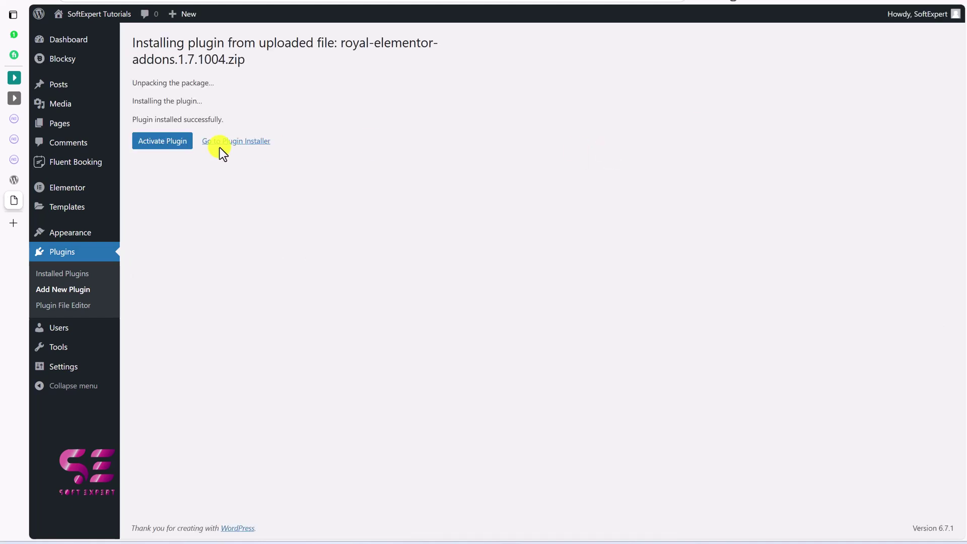
click(183, 146)
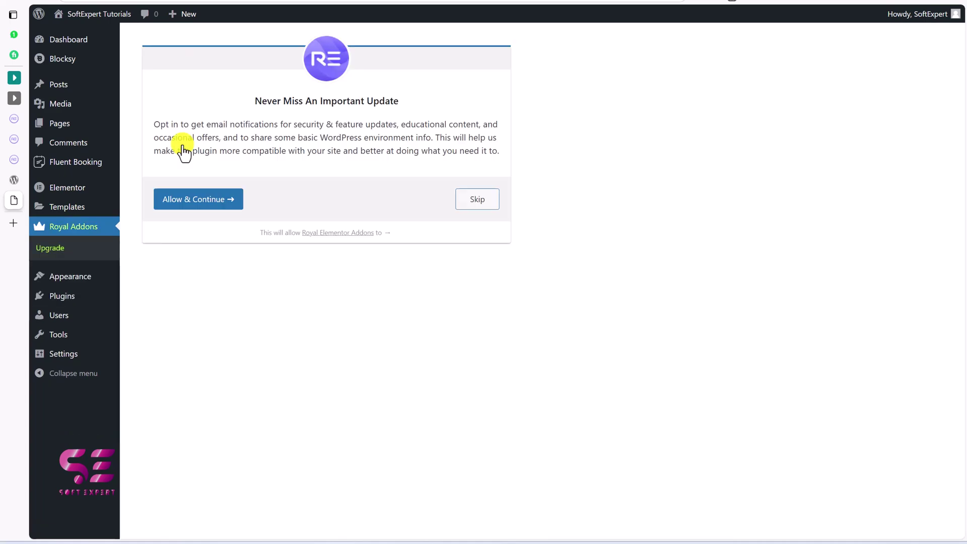
click(209, 202)
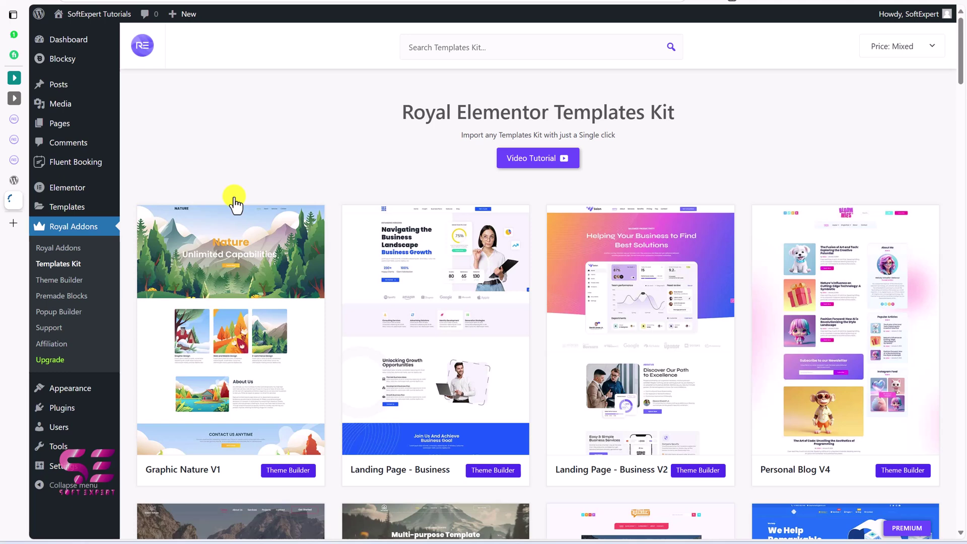
- Look through the Royal Addons template kits, the Theme Builder page and the list of available widgets, dismissing the Dynamic Content announcement
scroll(448, 205, down, 1)
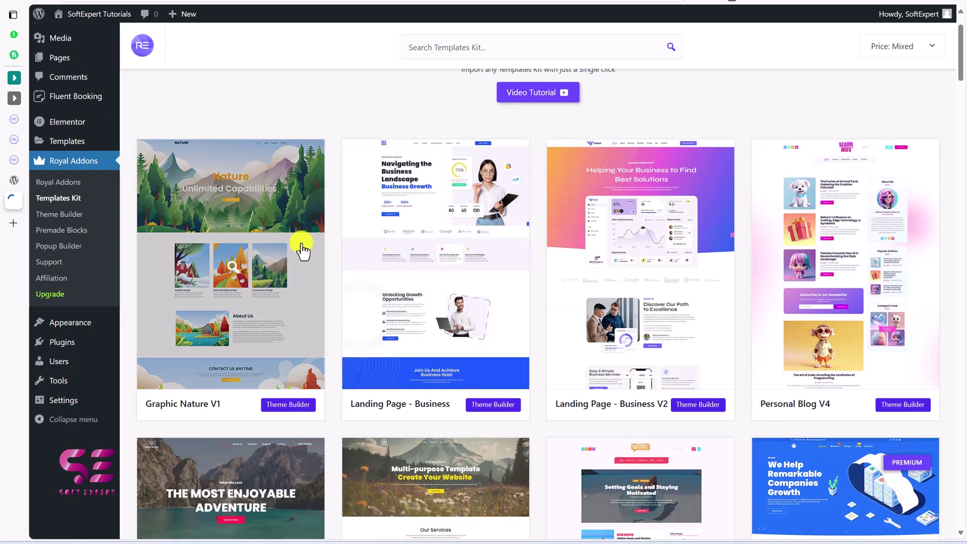
scroll(571, 225, down, 1)
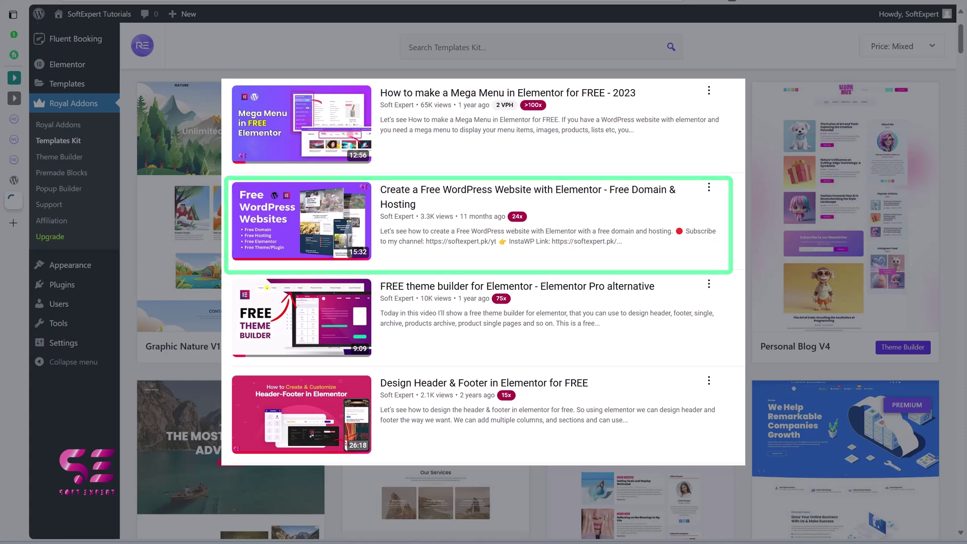
scroll(544, 211, up, 2)
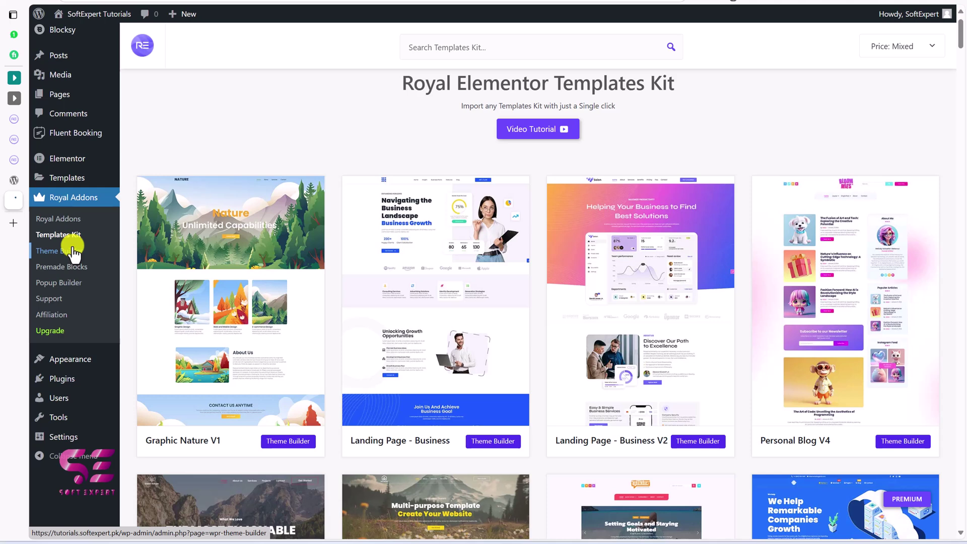
click(73, 252)
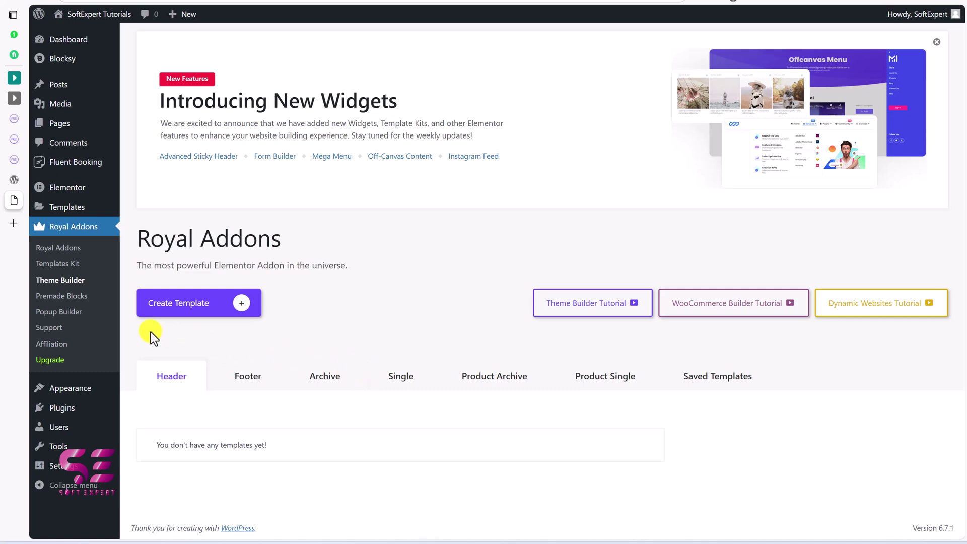
click(63, 247)
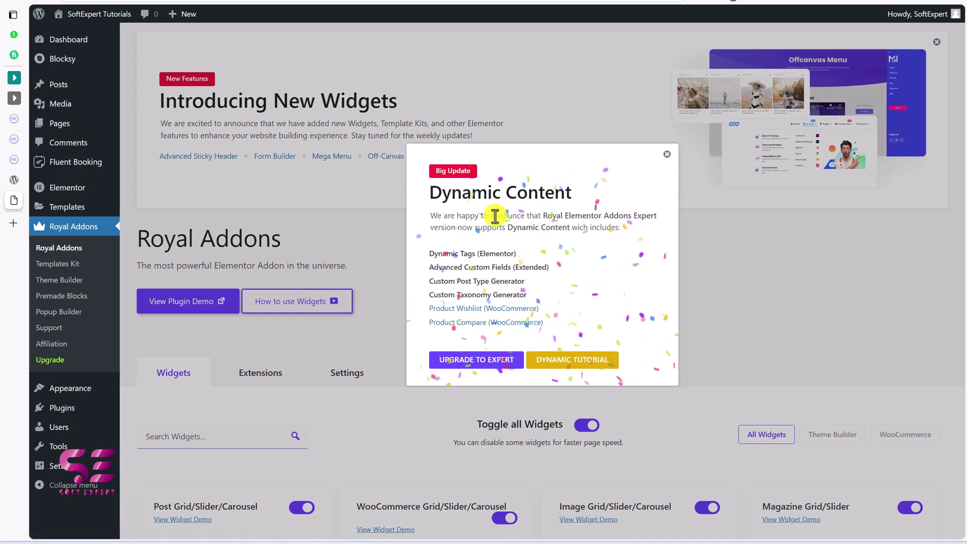
click(667, 154)
scroll(538, 288, down, 3)
scroll(538, 288, down, 5)
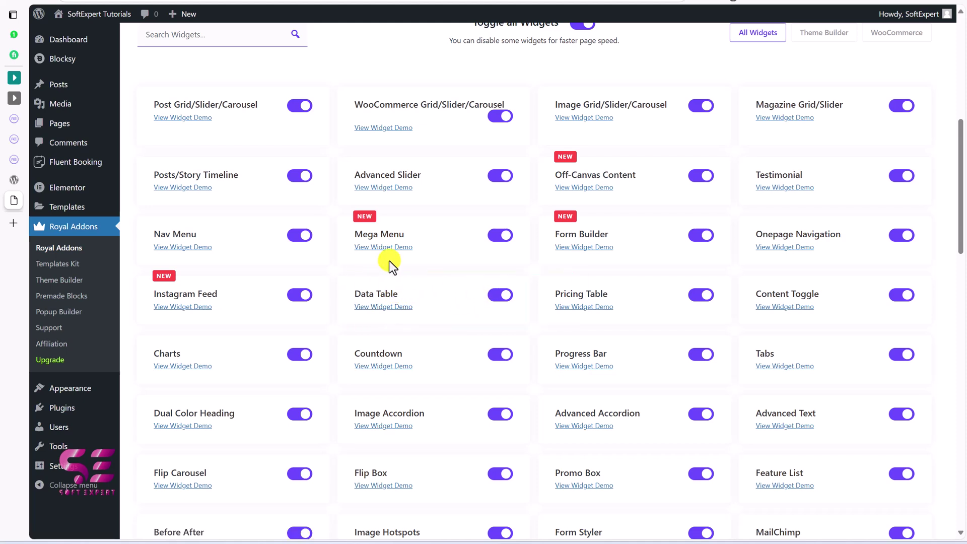
- Open the site's Home page for editing with Elementor
click(60, 123)
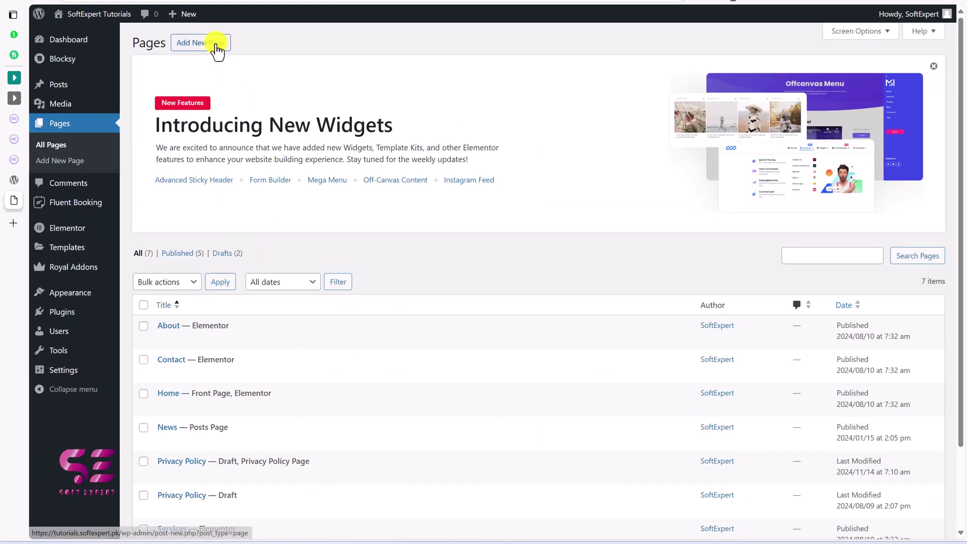
scroll(256, 295, down, 2)
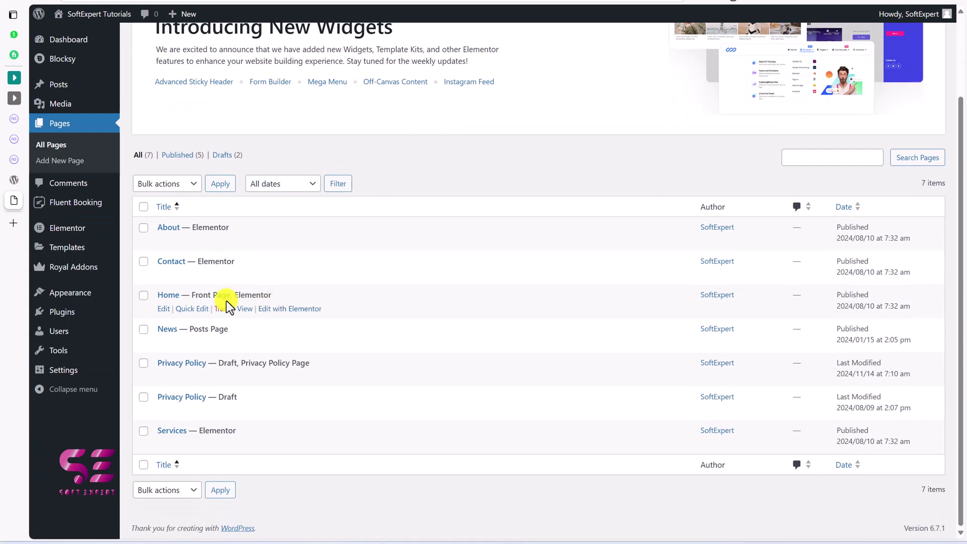
click(275, 309)
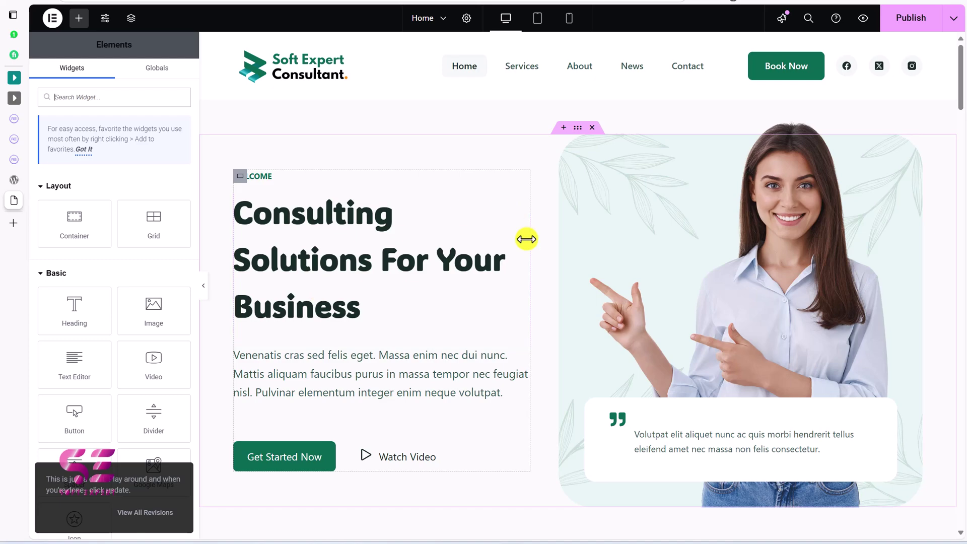
- Add a Royal Data Table widget below the existing table above the Testimonials section, and delete the old table
scroll(526, 238, down, 10)
scroll(526, 238, down, 6)
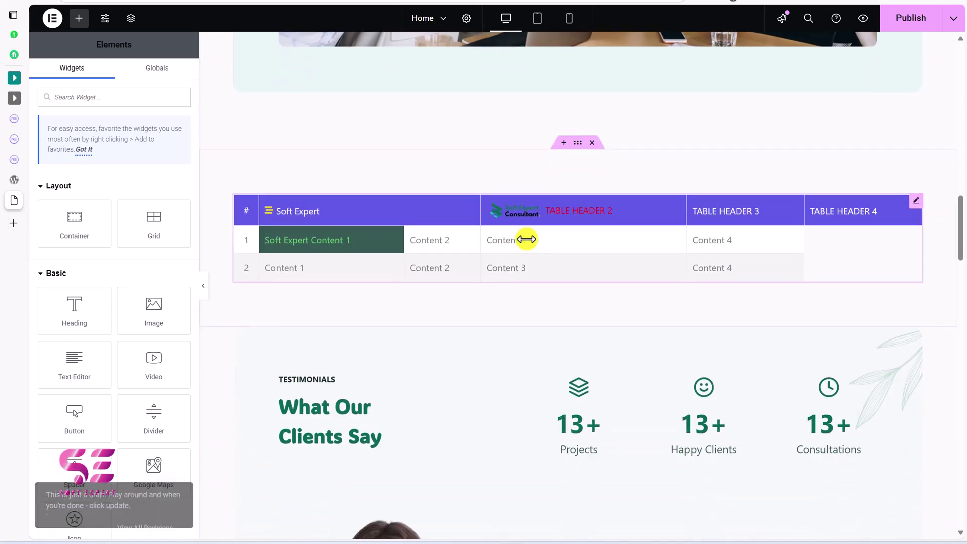
scroll(543, 249, down, 1)
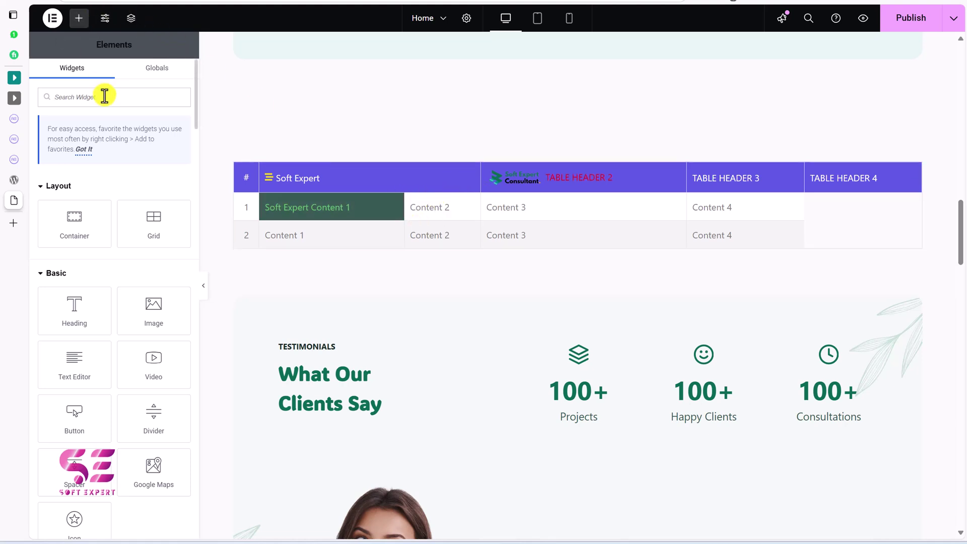
text(tab;)
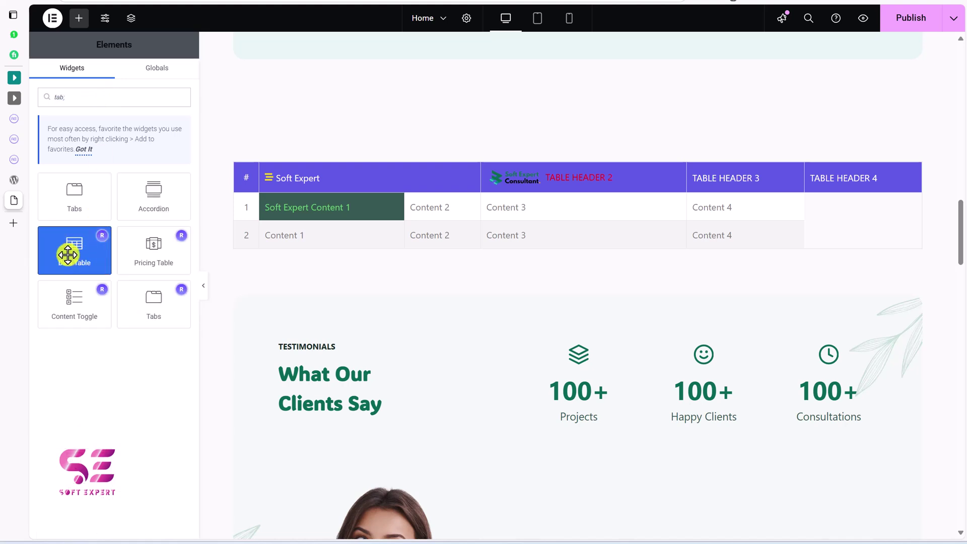
drag(68, 255, 393, 291)
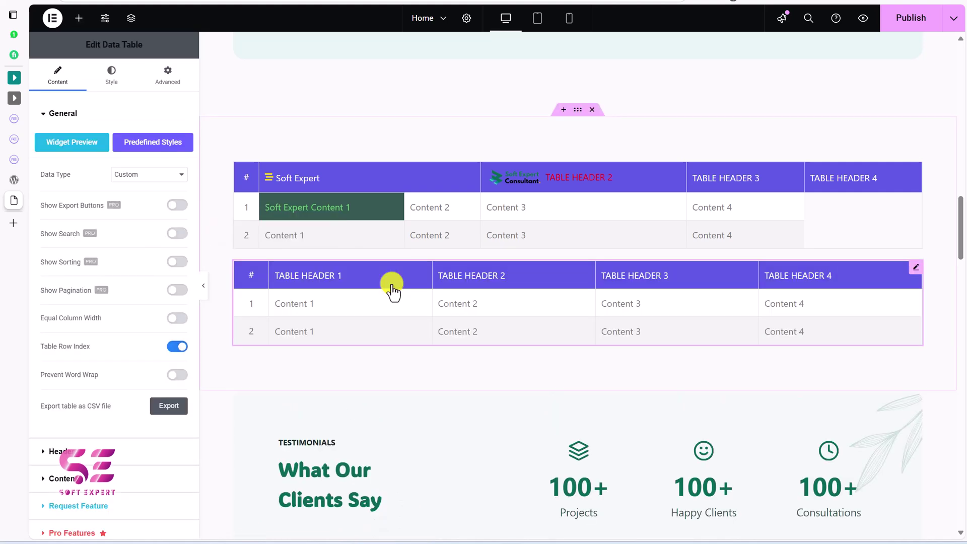
click(460, 210)
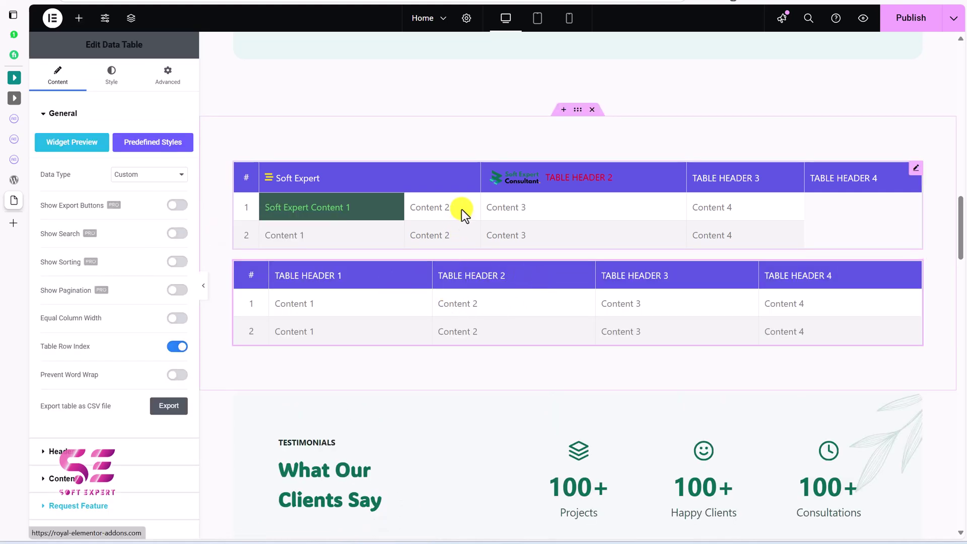
key(Delete)
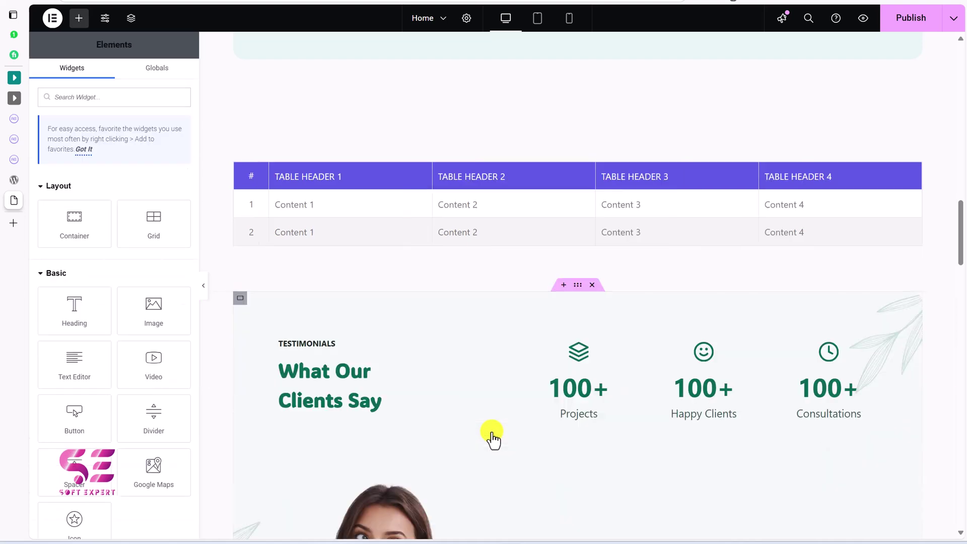
- Select the new data table and examine its Data Type choices, including CSV, and its list of content items
click(416, 210)
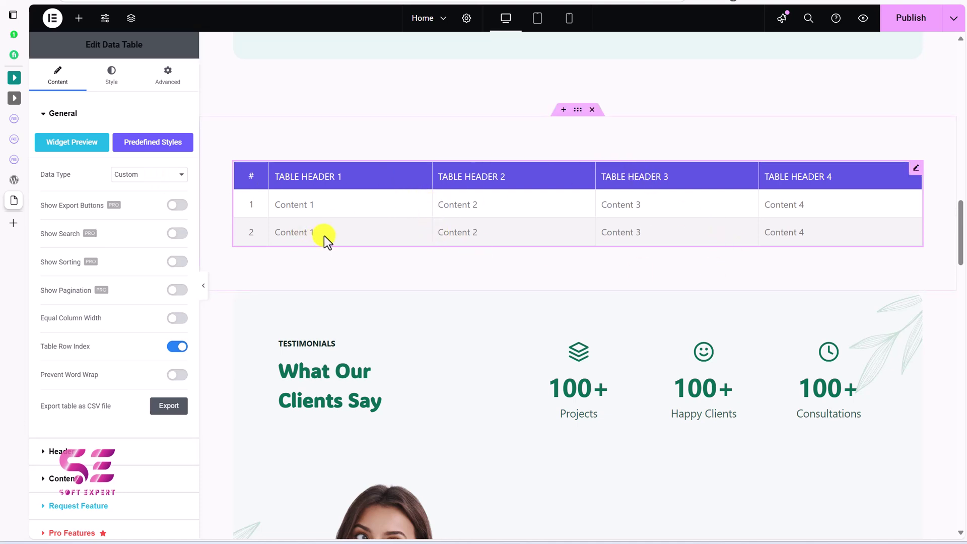
click(127, 175)
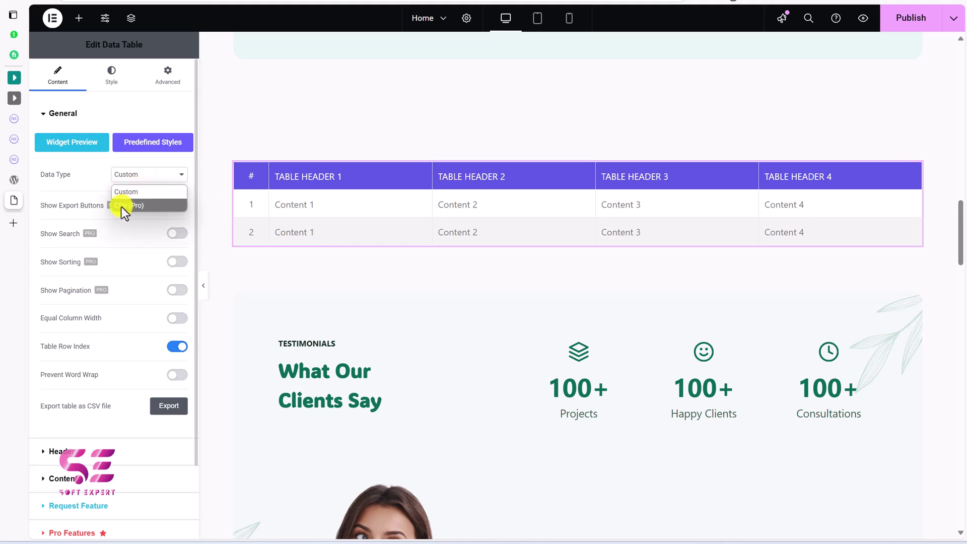
click(135, 206)
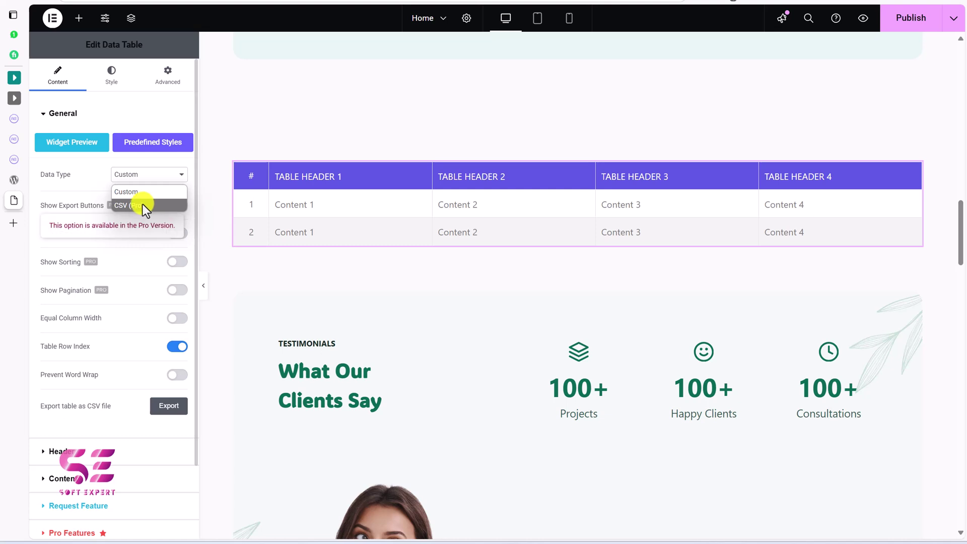
click(101, 177)
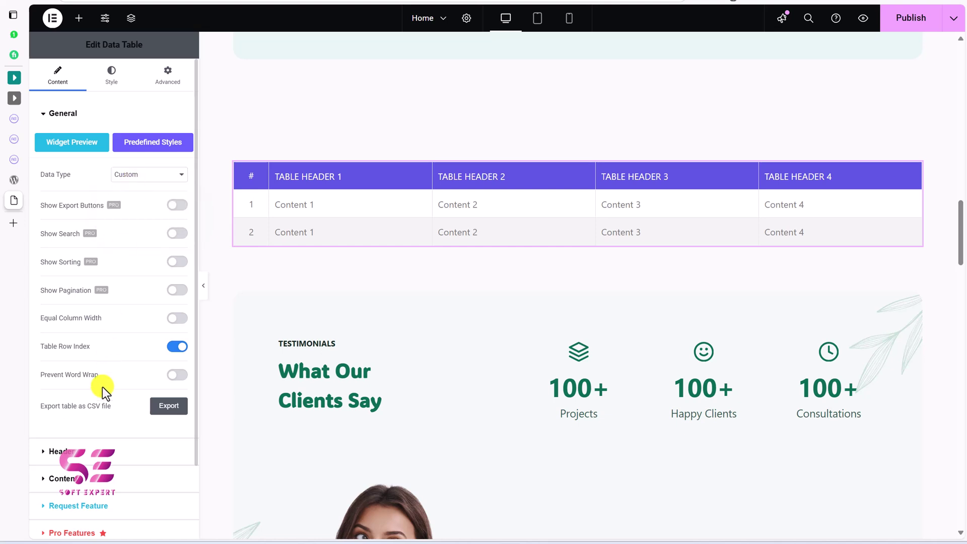
click(76, 481)
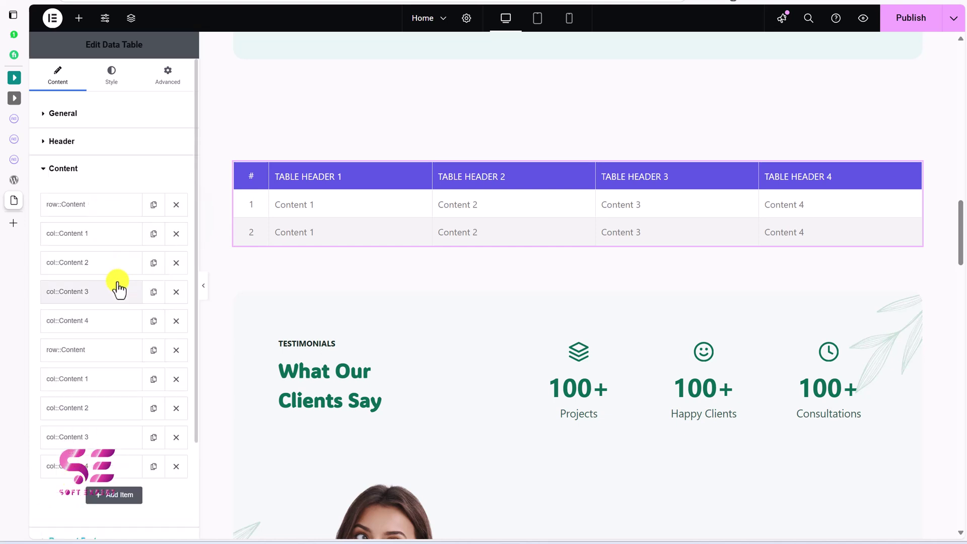
click(89, 168)
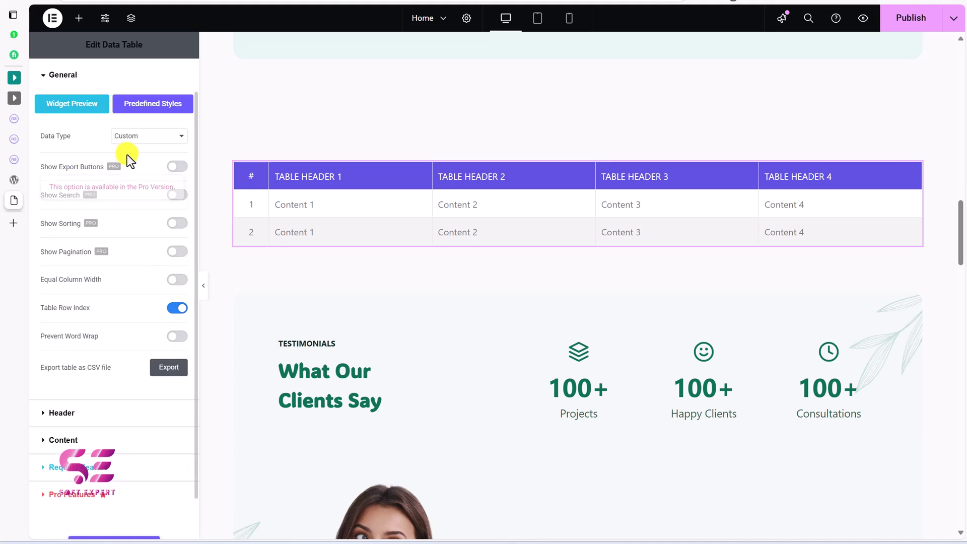
mouse_move(125, 251)
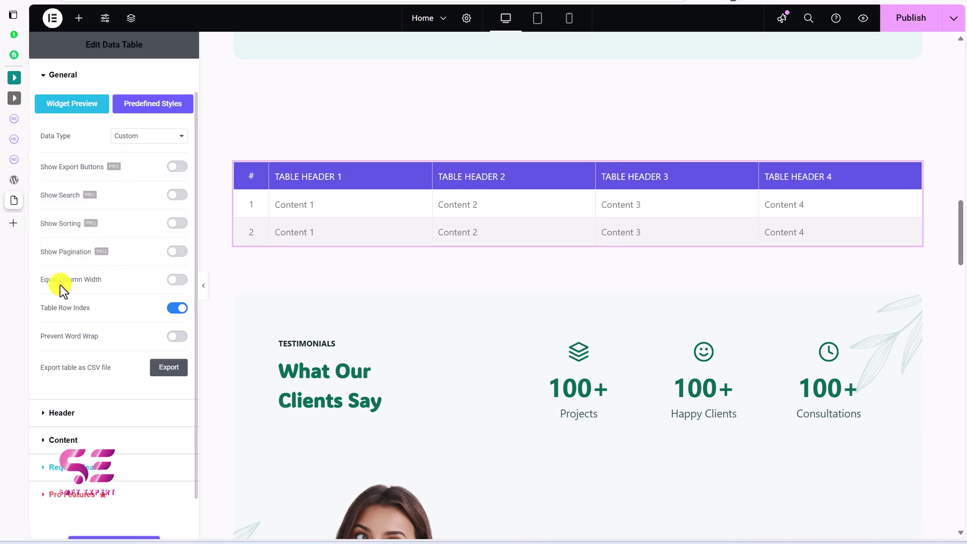
- Try switching on Equal Column Width and switching off Table Row Index for the data table, reverting each option
click(178, 282)
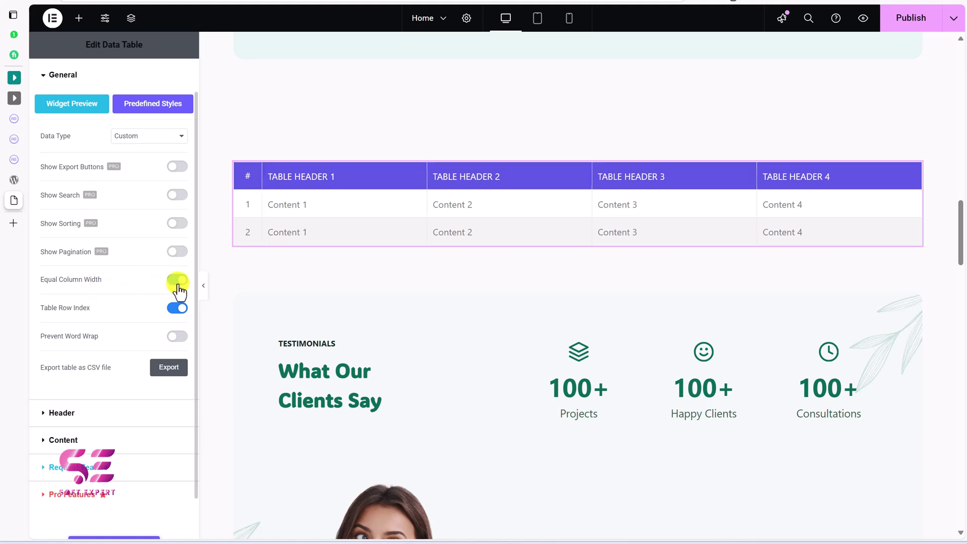
click(177, 282)
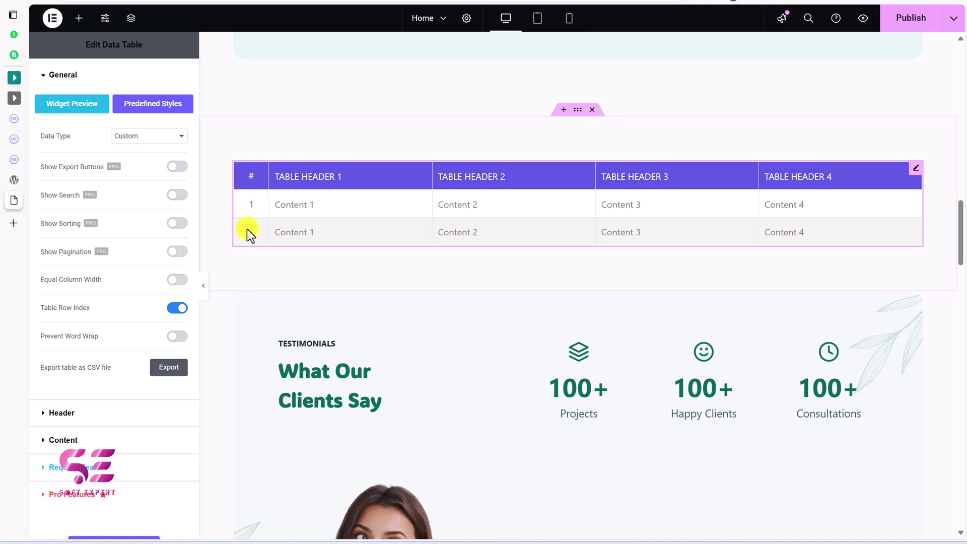
click(177, 308)
click(176, 308)
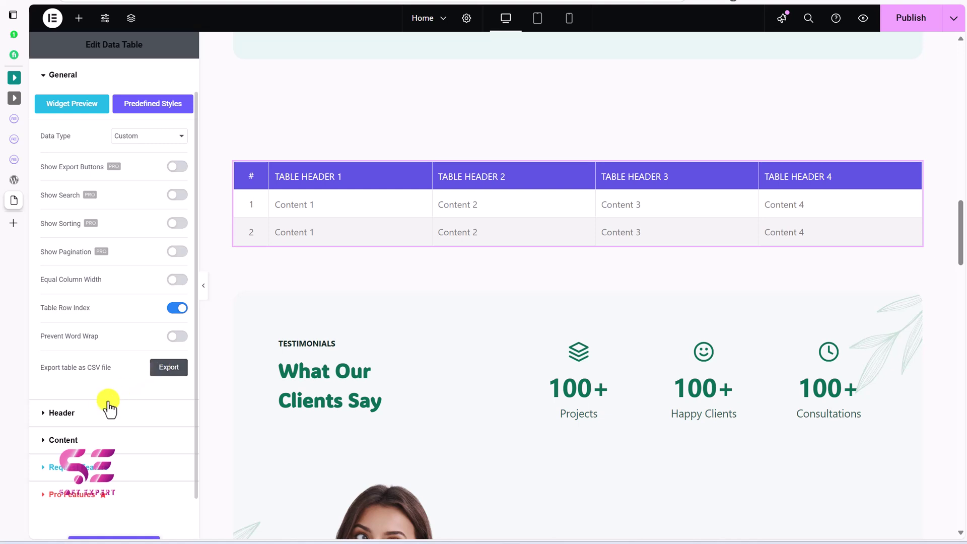
- Change the title of the data table's first header column to "Soft Expert"
click(89, 413)
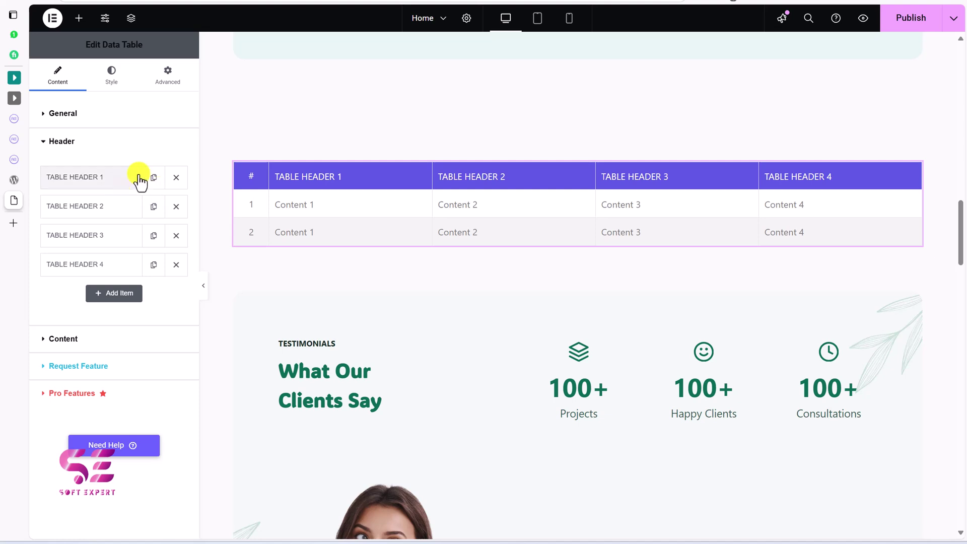
click(103, 181)
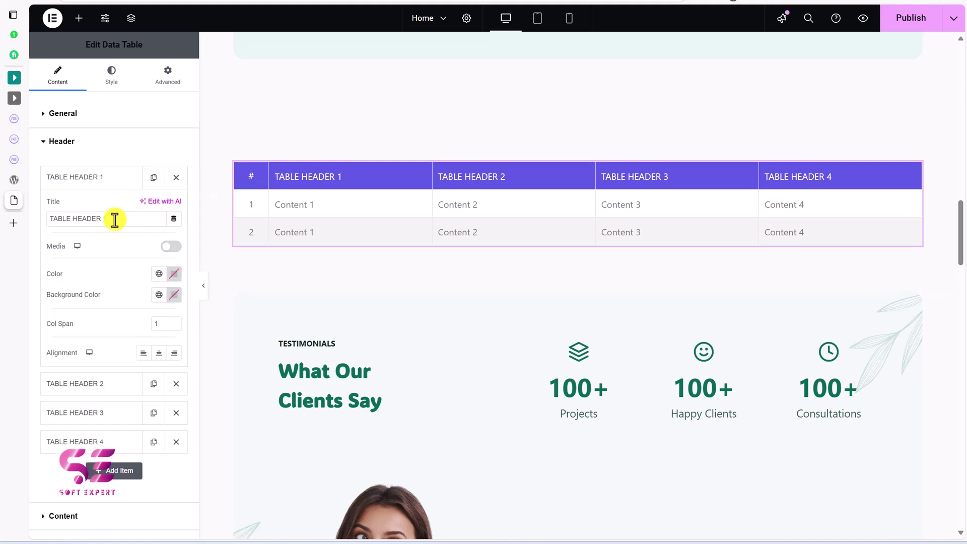
drag(115, 220, 43, 220)
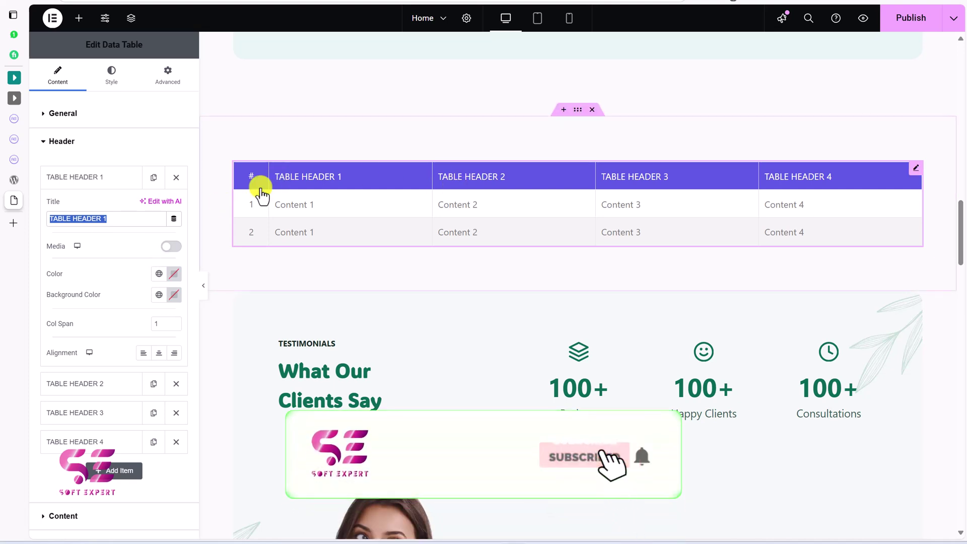
text(Soft Expert)
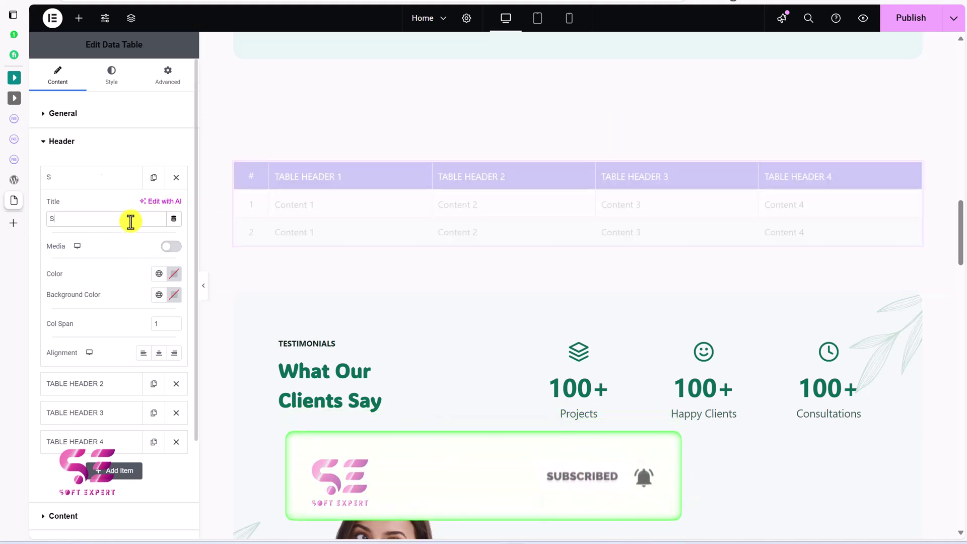
- Enable media for the Soft Expert header and use the User icon from the icon library
click(166, 246)
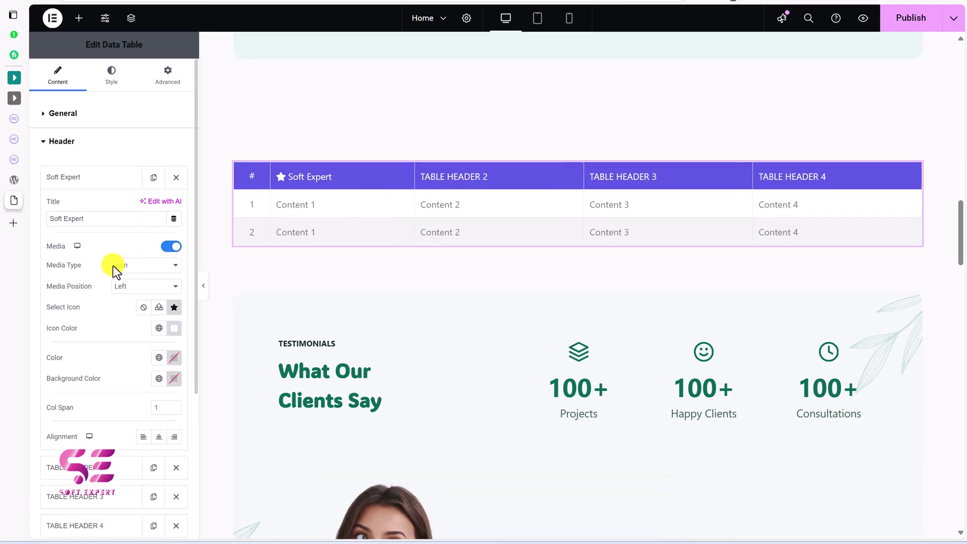
click(172, 308)
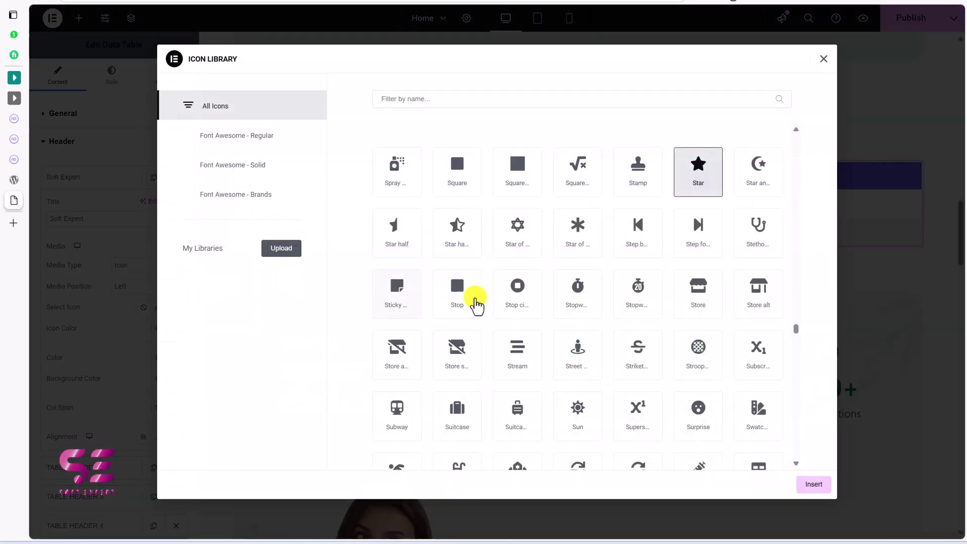
scroll(473, 303, down, 5)
click(584, 279)
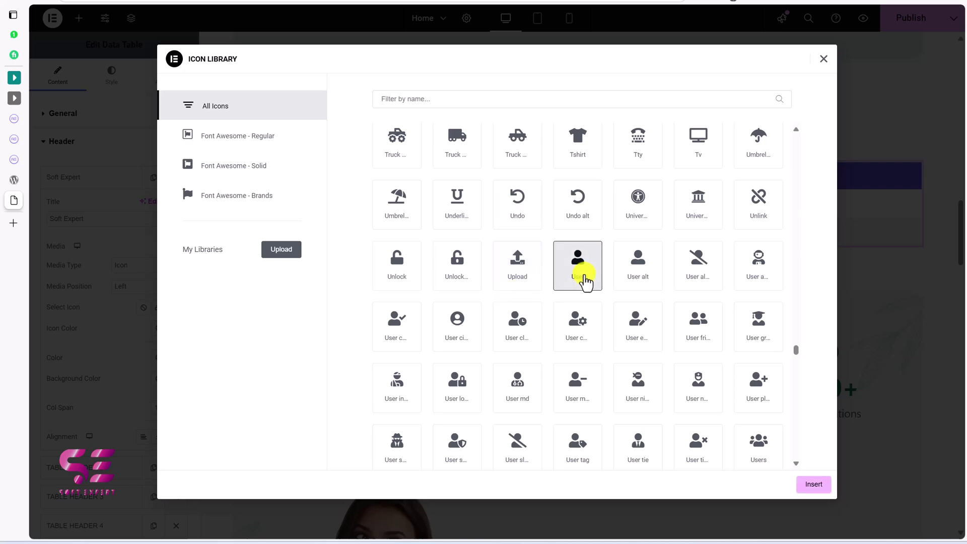
click(806, 484)
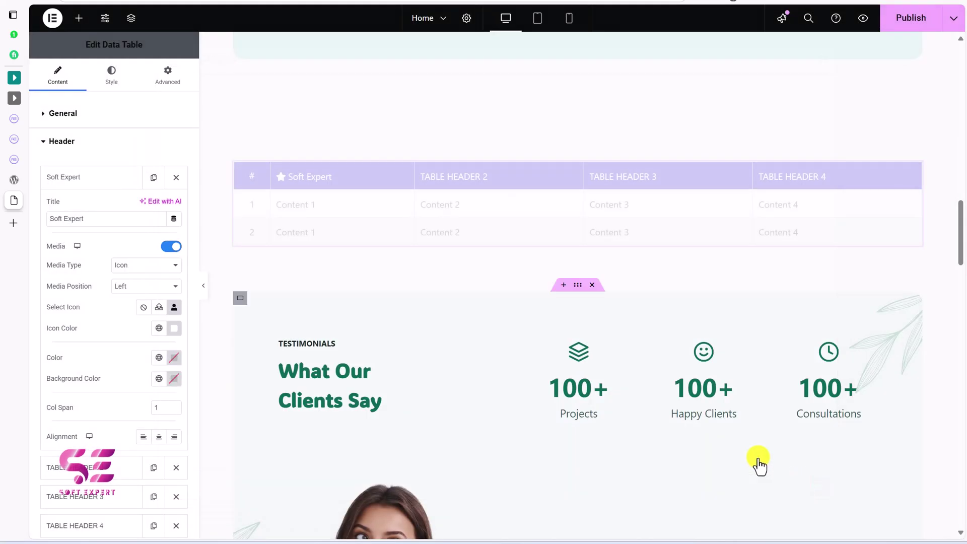
- Set the Soft Expert header's icon color to turquoise, #00FFDF
click(173, 329)
click(112, 361)
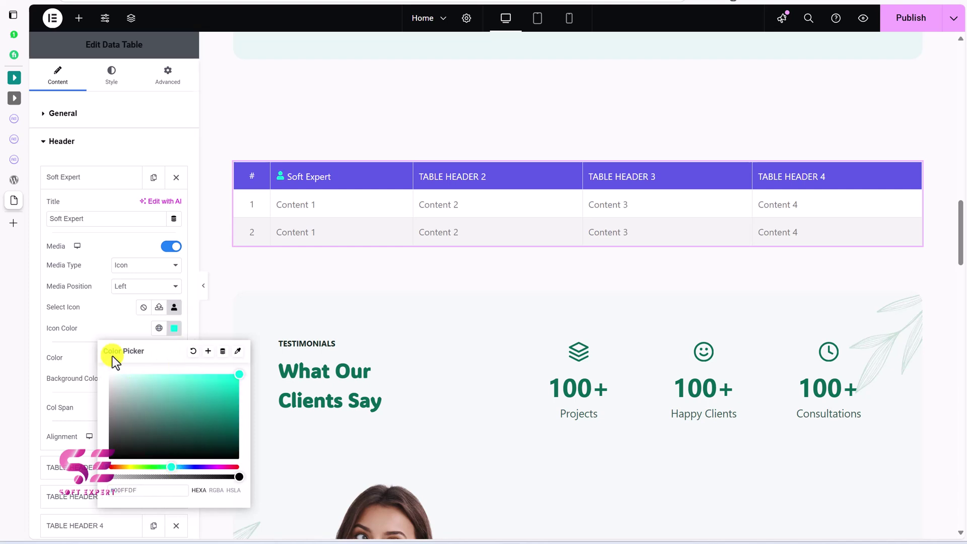
click(132, 328)
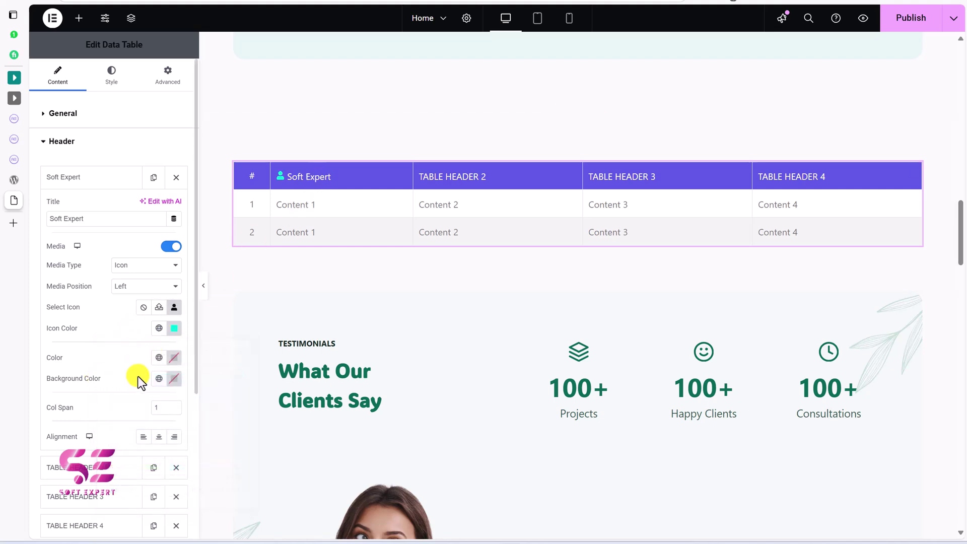
- Set the Soft Expert header's text color to the global Accent color
click(173, 358)
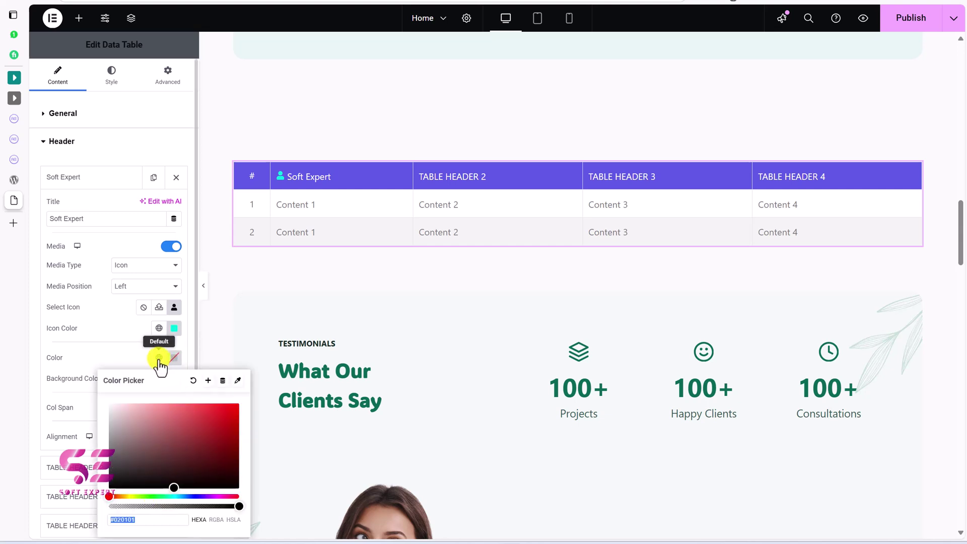
click(159, 358)
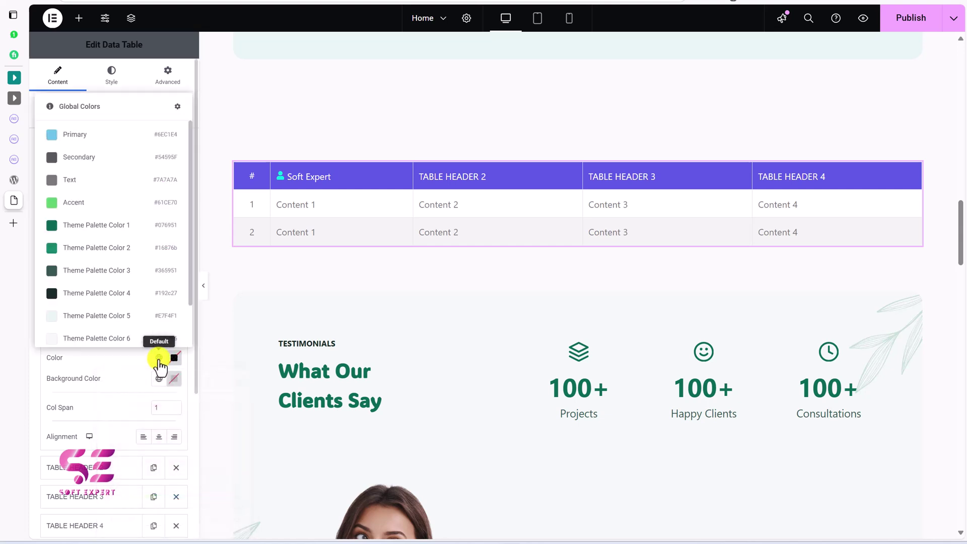
click(101, 204)
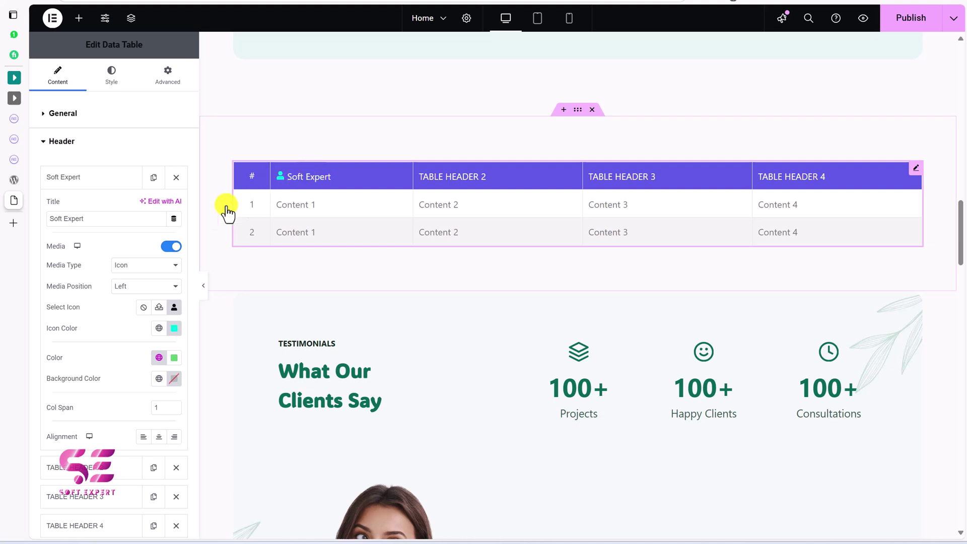
- Try column spans of 2 and 3 for the Soft Expert header, settling on 2
scroll(122, 388, down, 4)
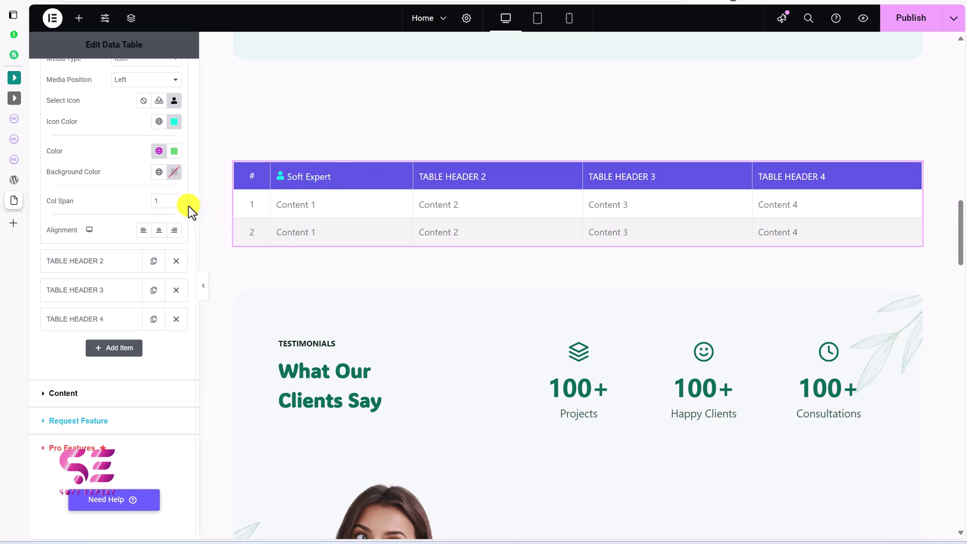
click(173, 199)
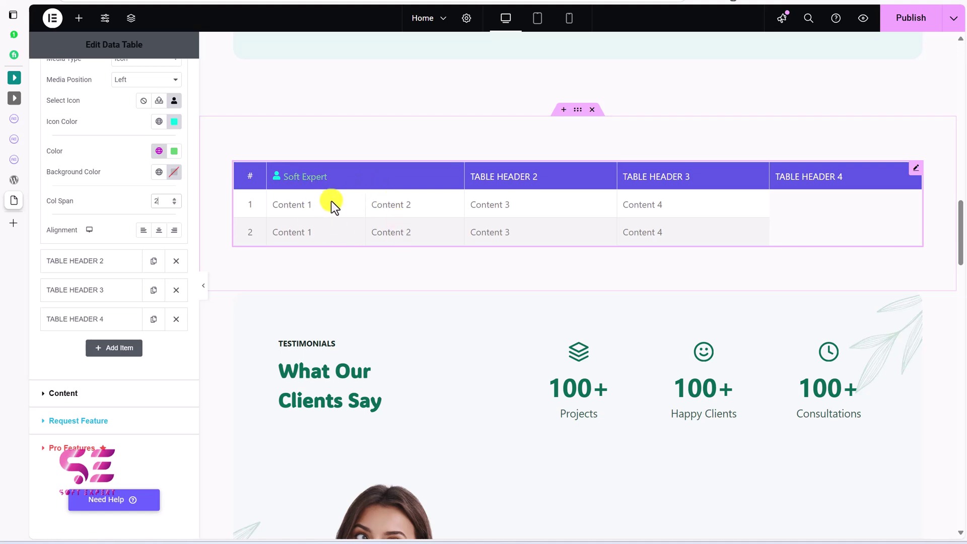
click(174, 199)
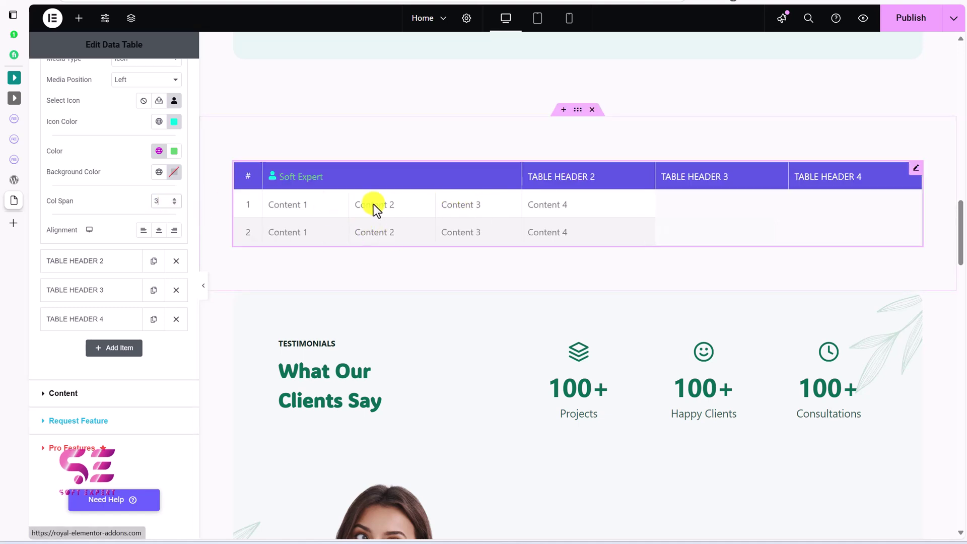
click(175, 204)
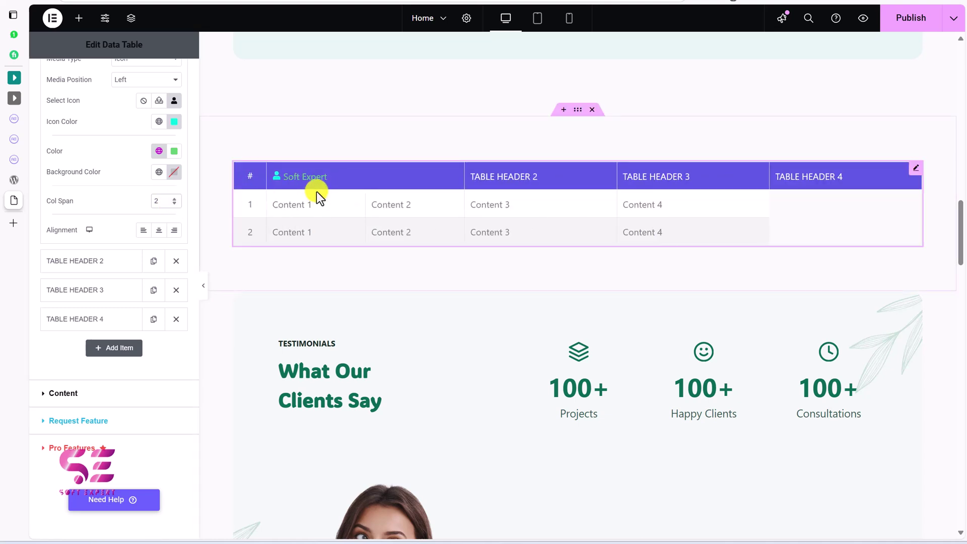
- Try center, right and left alignment for the Soft Expert header
click(159, 230)
click(175, 231)
click(143, 230)
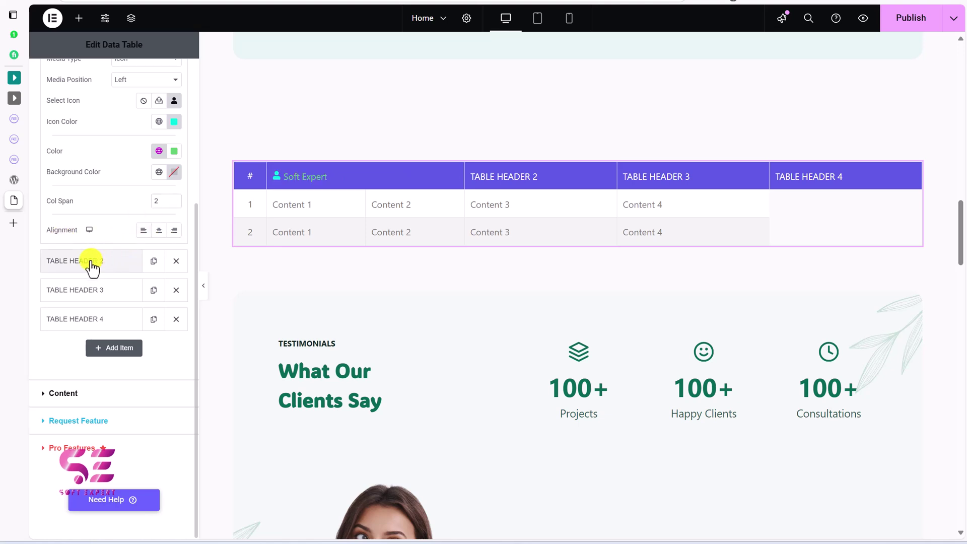
- Enable media for TABLE HEADER 2 and set its media type to Image
click(92, 263)
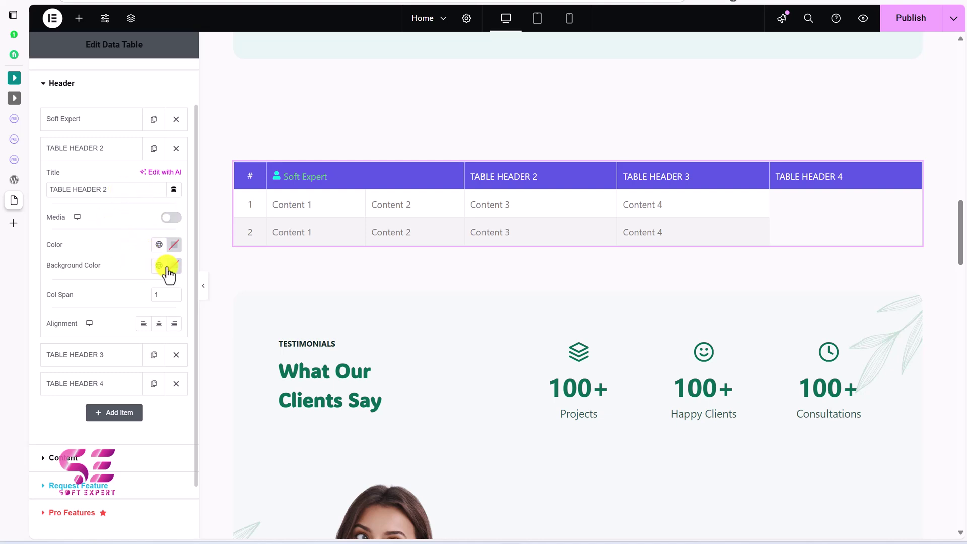
click(171, 217)
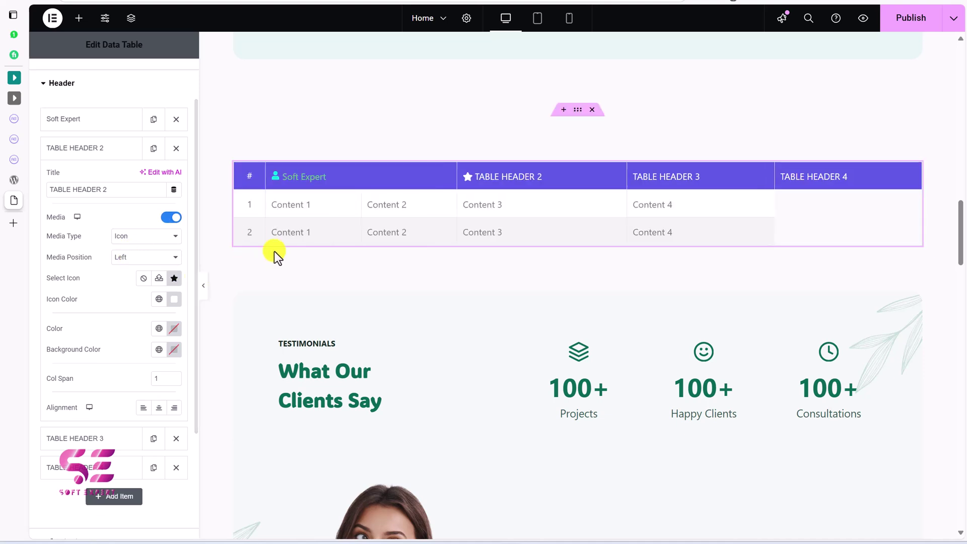
click(134, 241)
click(126, 263)
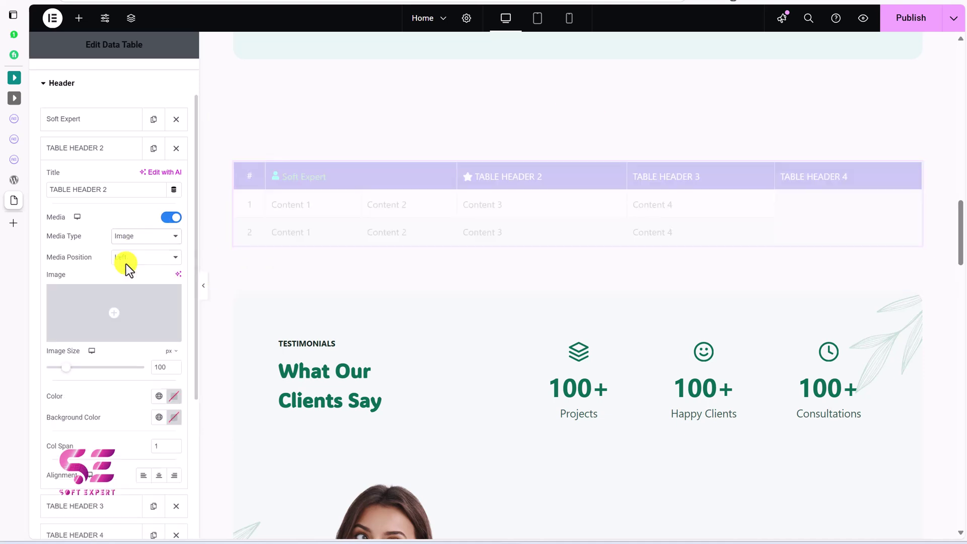
- Insert the Soft Expert Consultant logo from the media library into TABLE HEADER 2 and set its image size to 103 px
click(101, 301)
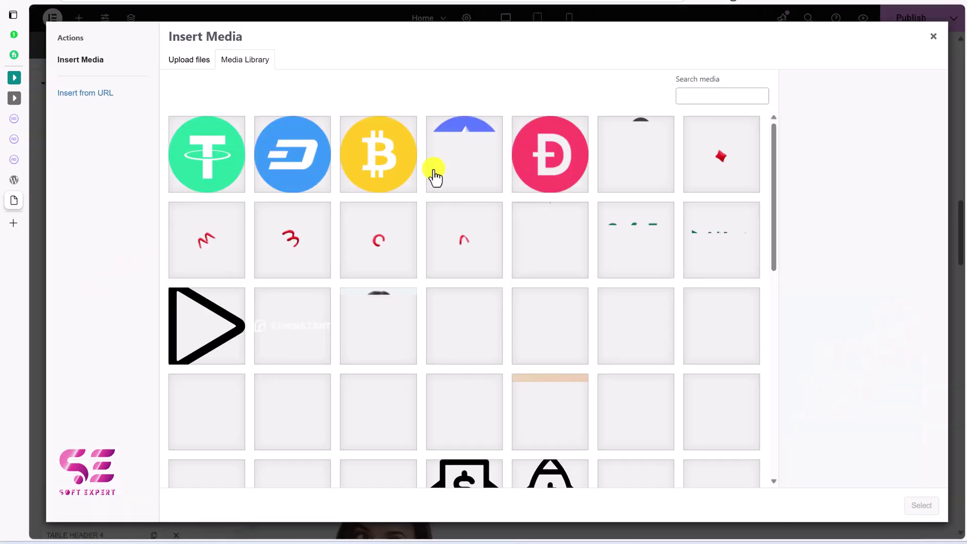
scroll(486, 270, down, 2)
scroll(620, 227, up, 1)
click(640, 236)
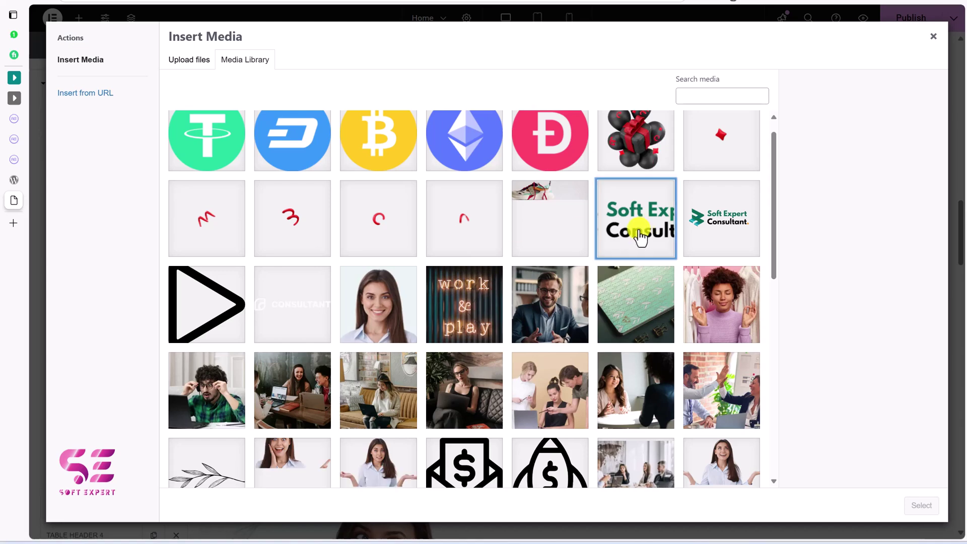
click(924, 506)
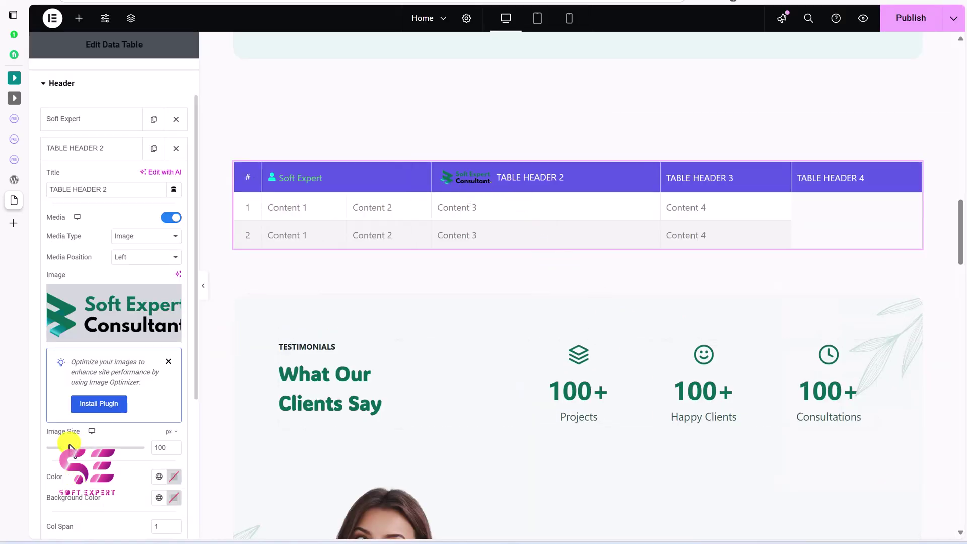
drag(67, 447, 68, 447)
- Change the text of the first content cell in the first row to "WordPress"
scroll(100, 478, down, 5)
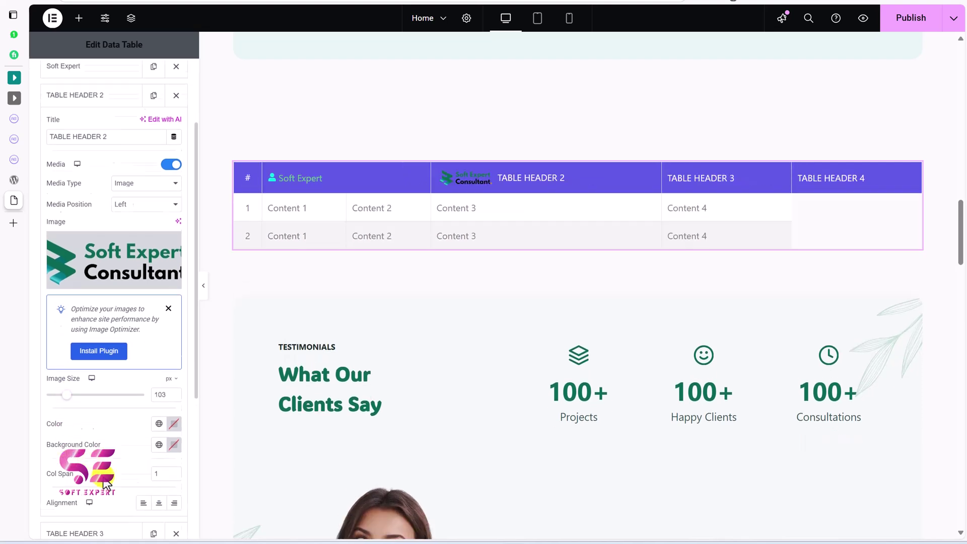
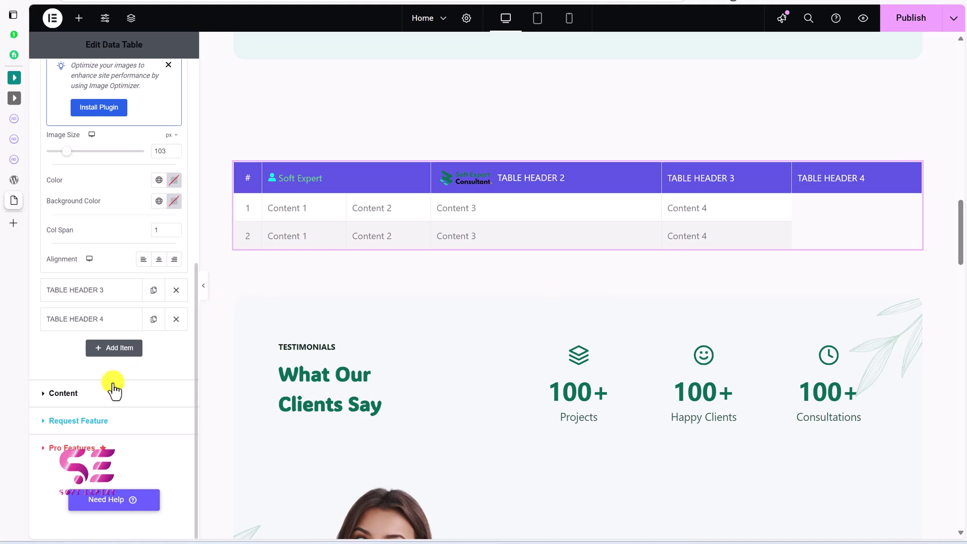
click(100, 393)
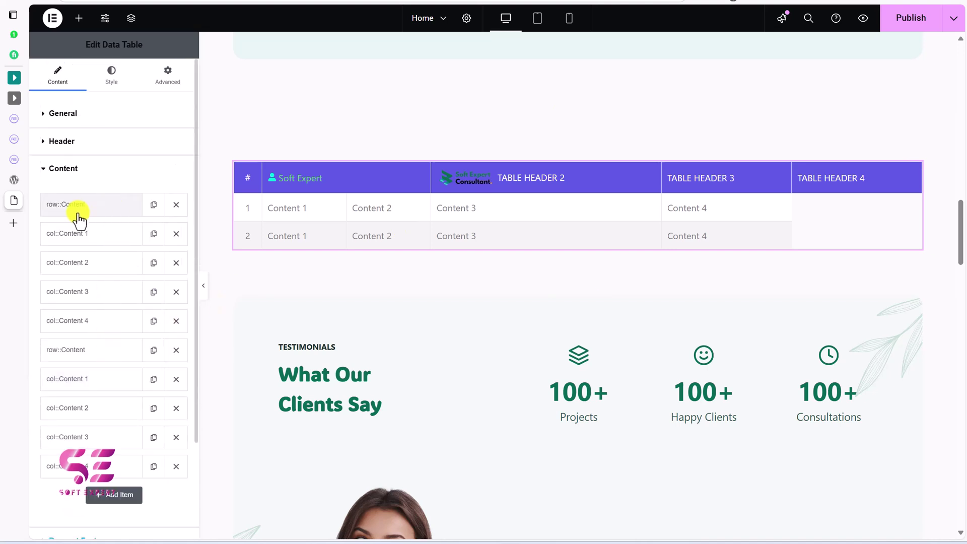
click(106, 215)
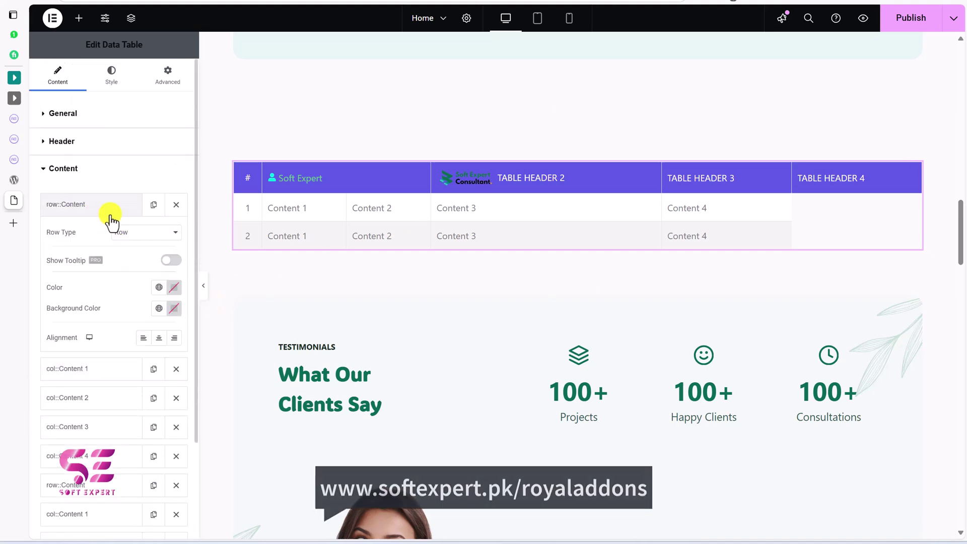
mouse_move(141, 275)
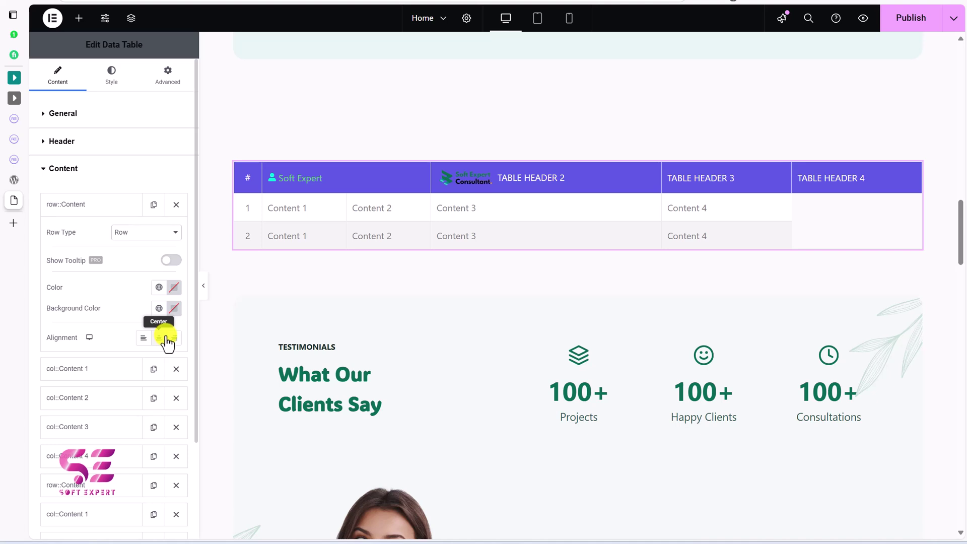
click(111, 373)
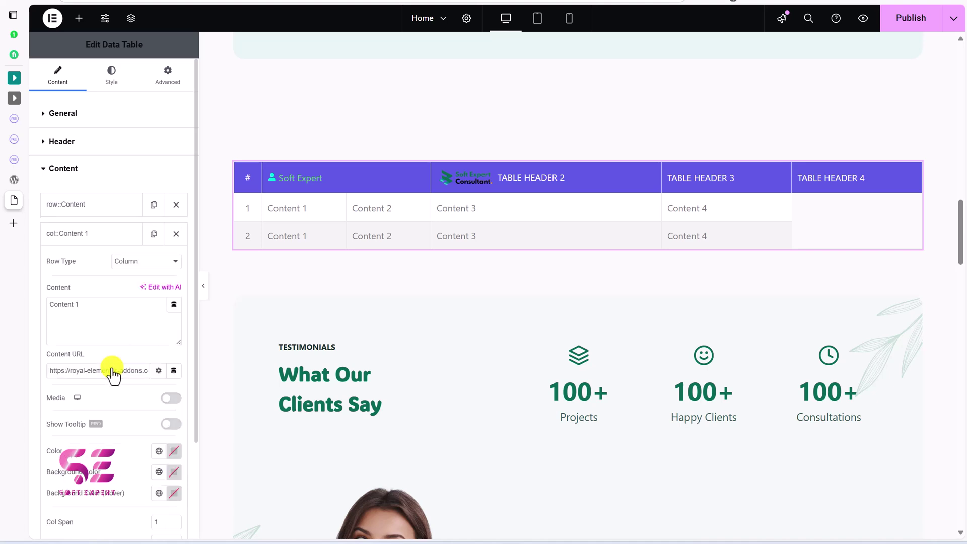
drag(100, 304, 43, 314)
text(WordPress)
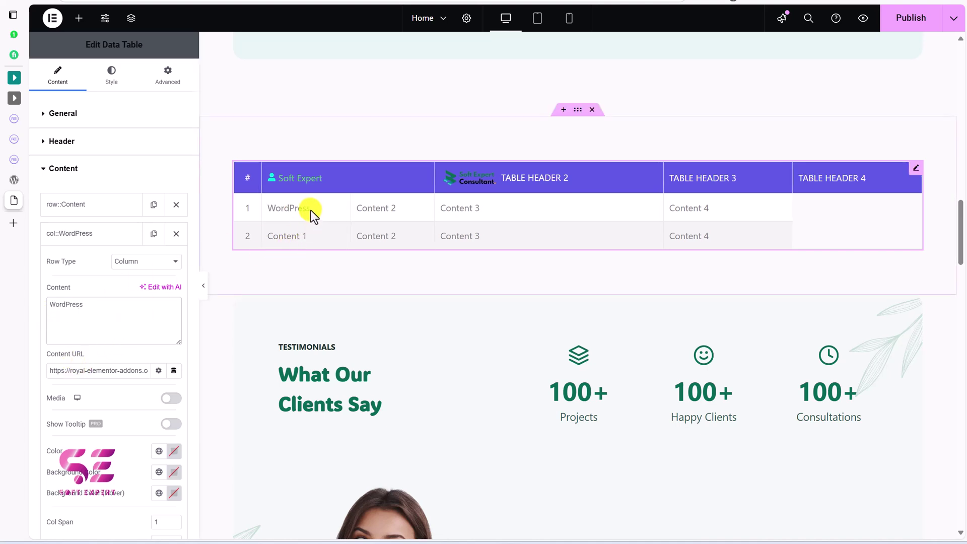
click(125, 371)
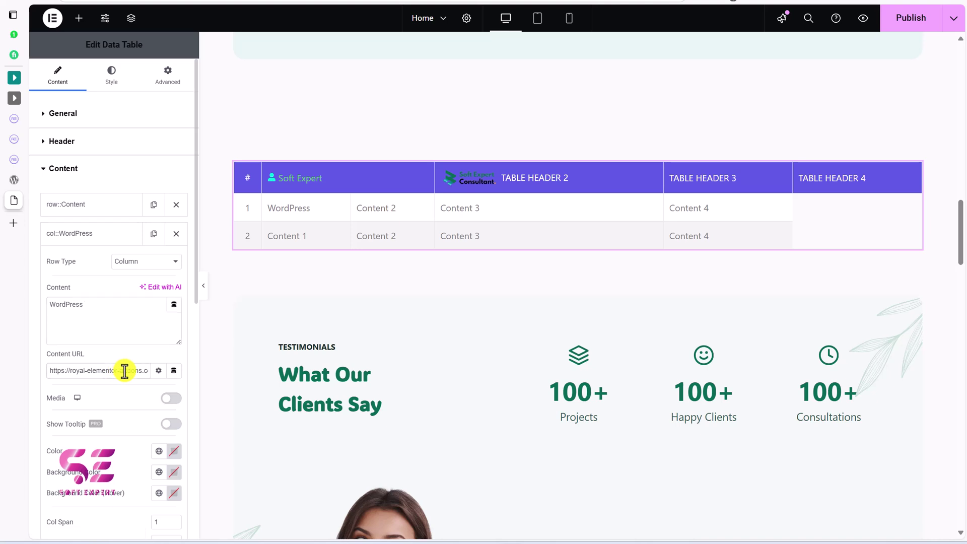
text(www.softexpert.pk)
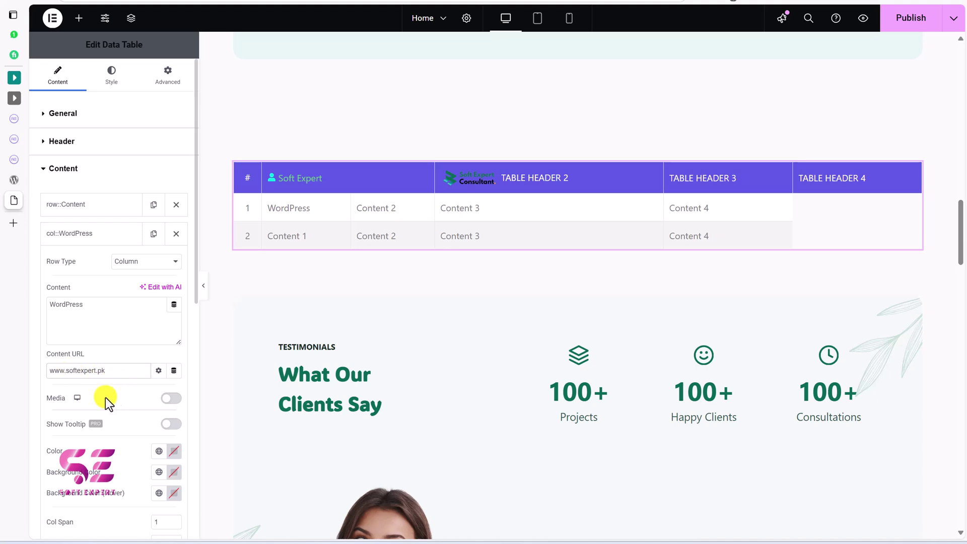
mouse_move(140, 425)
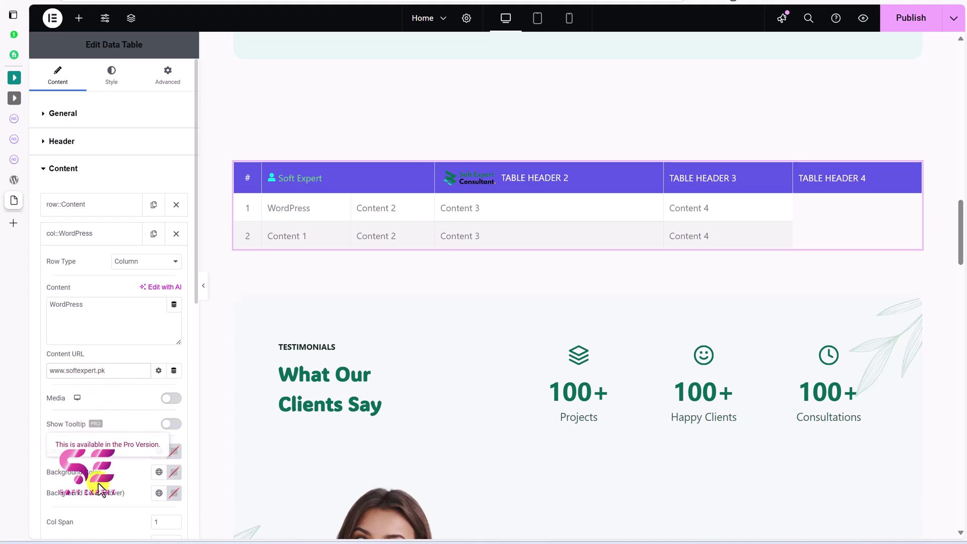
- Give the WordPress cell a coral red background color
scroll(120, 468, down, 6)
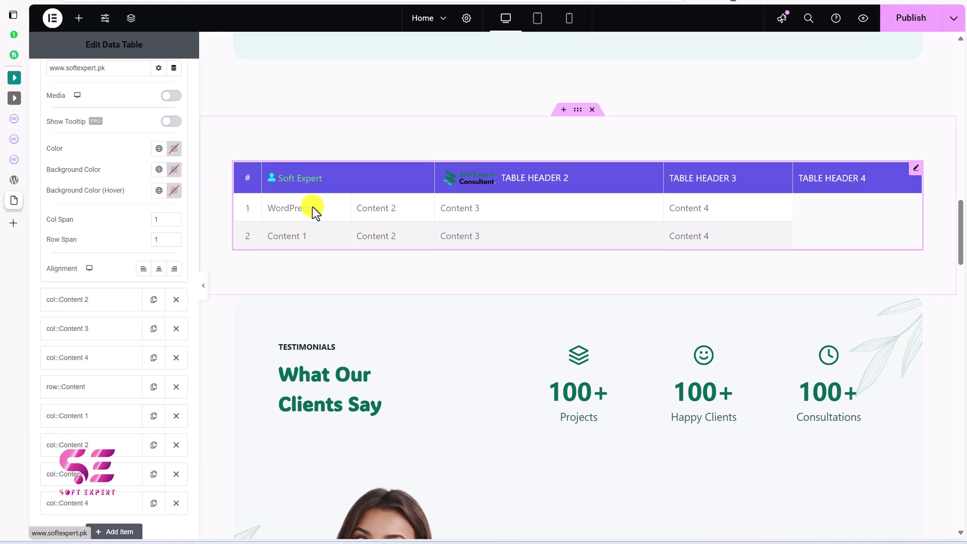
click(174, 169)
drag(160, 214, 168, 208)
click(182, 206)
click(144, 166)
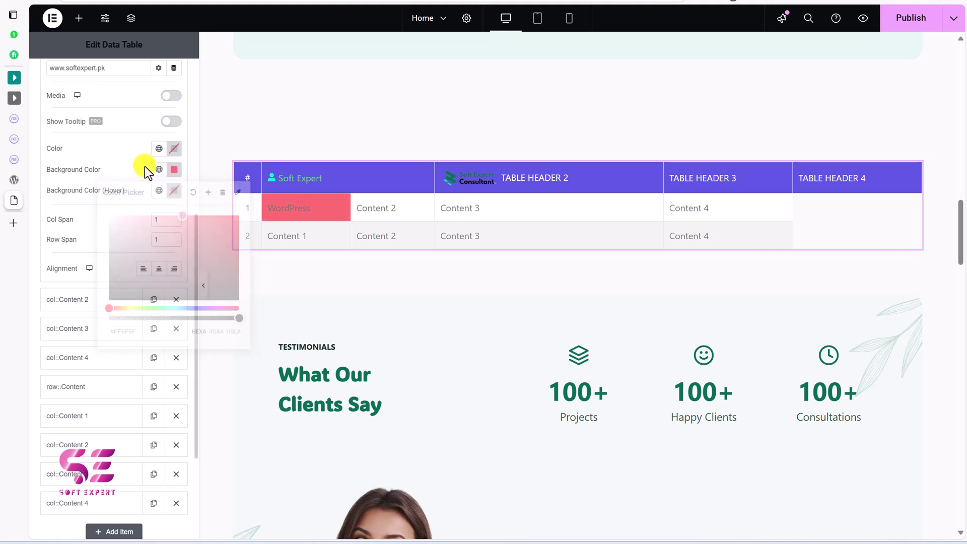
- Set the WordPress cell's text color to near-white, #FDFDFD
click(174, 149)
drag(134, 201, 98, 196)
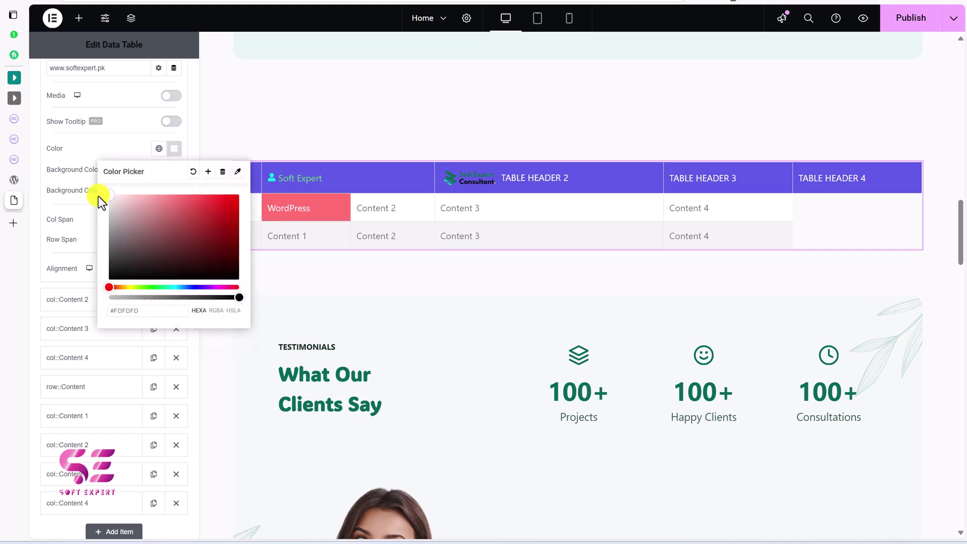
click(129, 151)
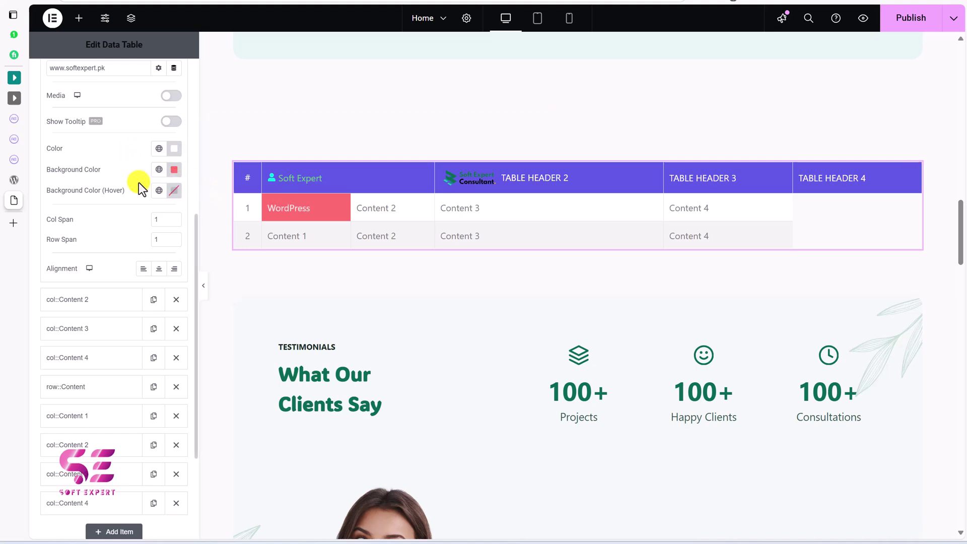
- Set the WordPress cell's column span to 2, and try a row span of 2 before restoring it to 1
click(175, 216)
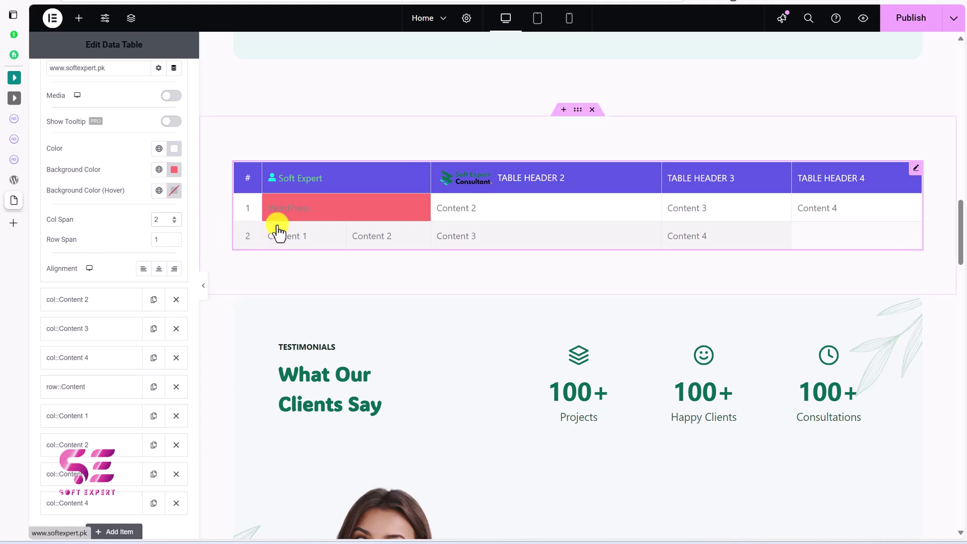
click(175, 237)
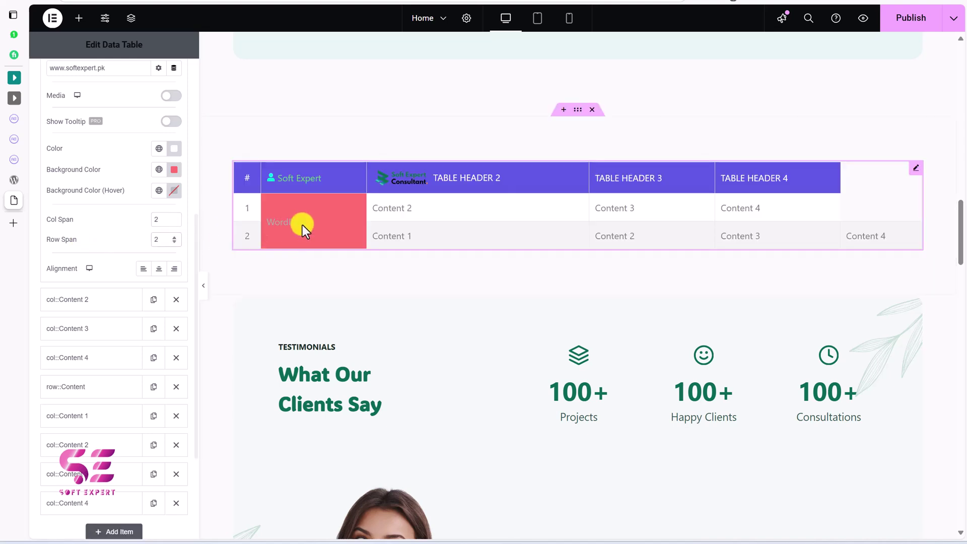
click(175, 242)
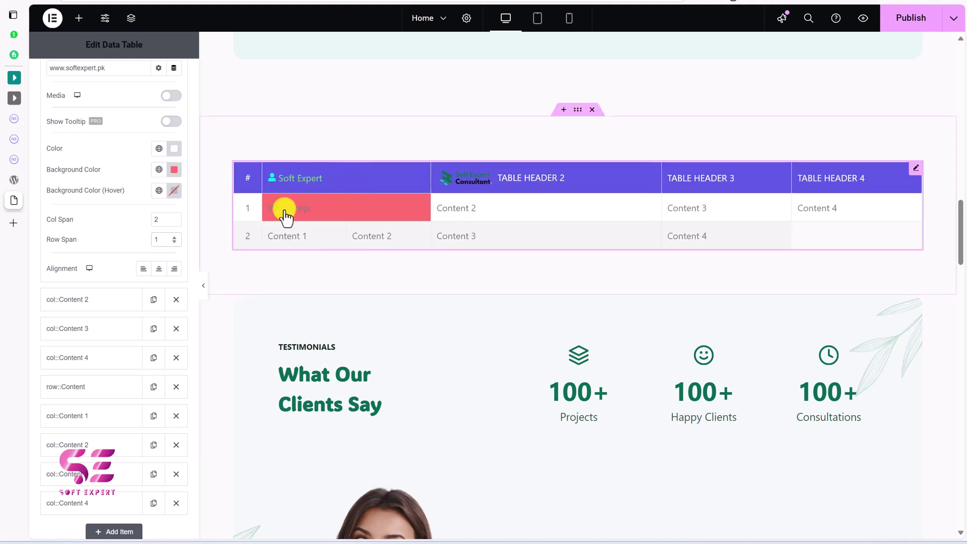
- Review the settings of the first row's Content 2 cell and the remaining row and column items
click(108, 300)
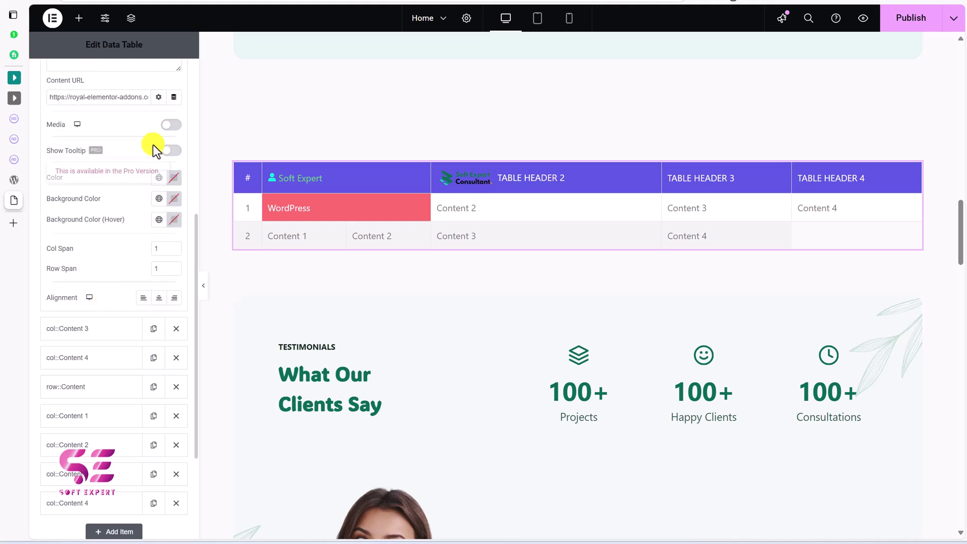
scroll(104, 124, up, 3)
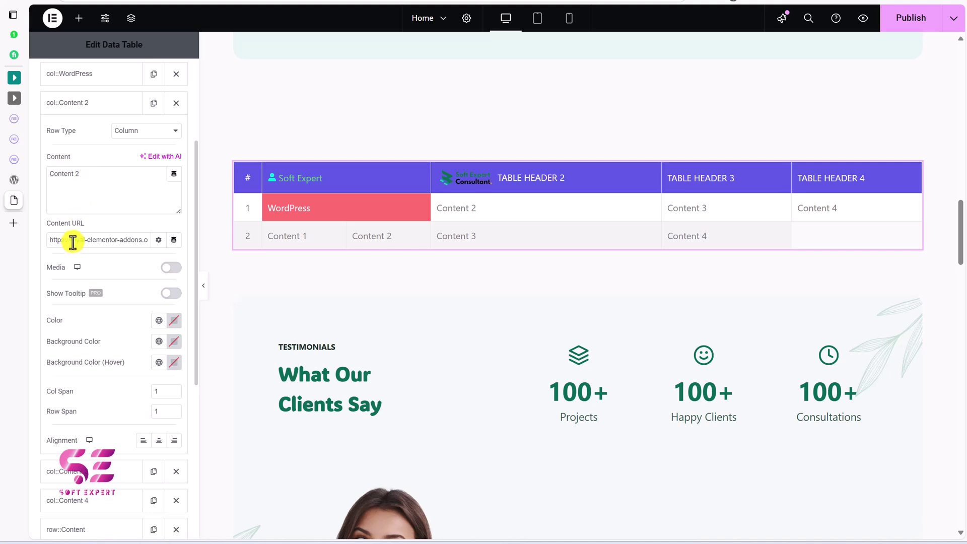
scroll(90, 365, down, 5)
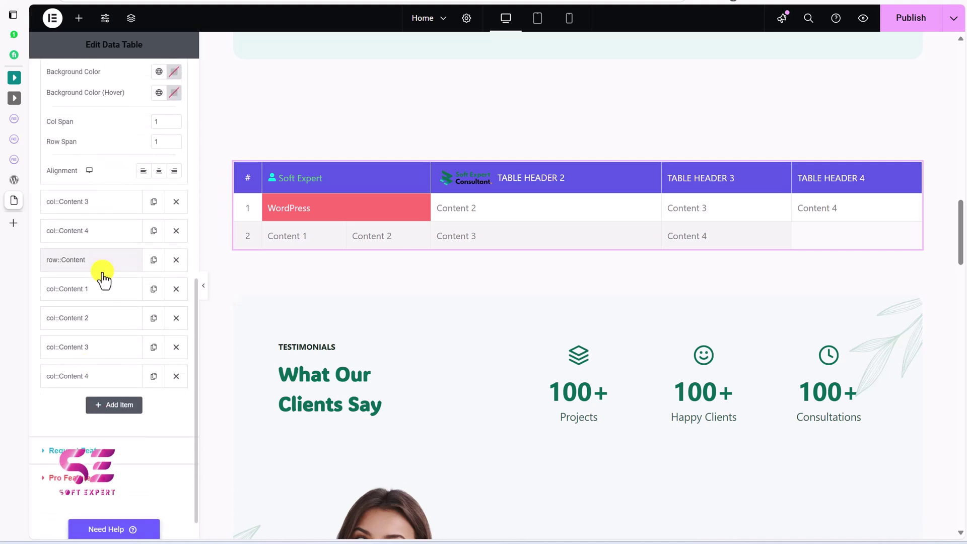
scroll(134, 341, down, 2)
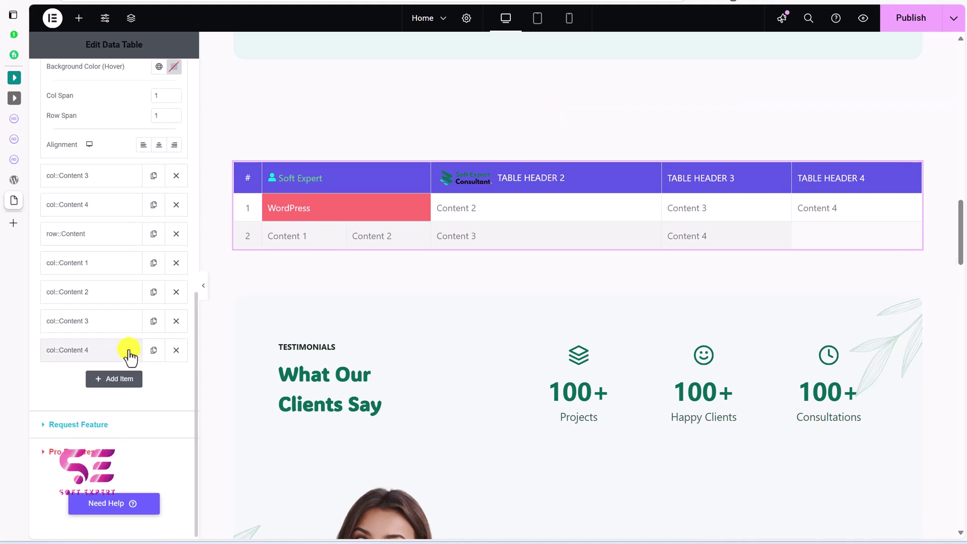
- Add a third row to the table's content, followed by an item with its row type set to Column
click(120, 381)
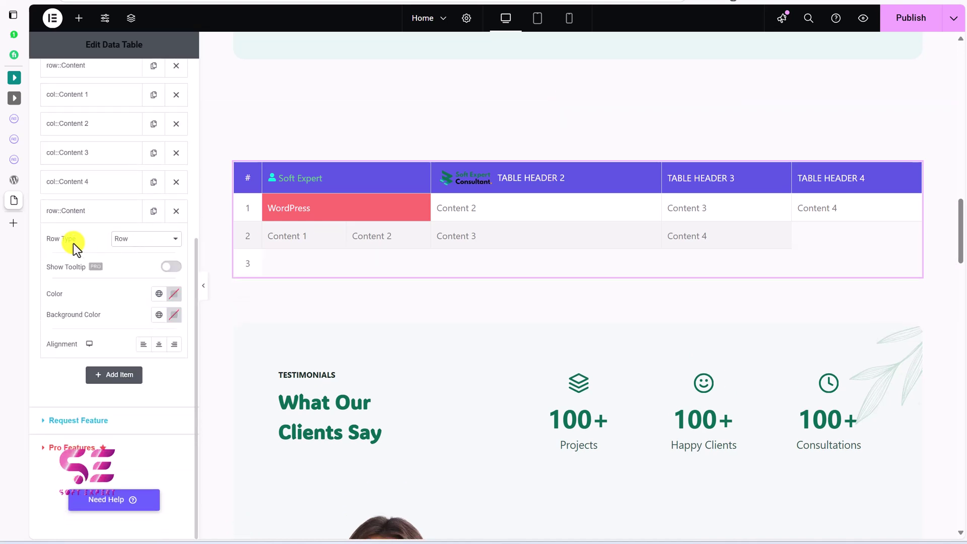
click(127, 238)
click(131, 241)
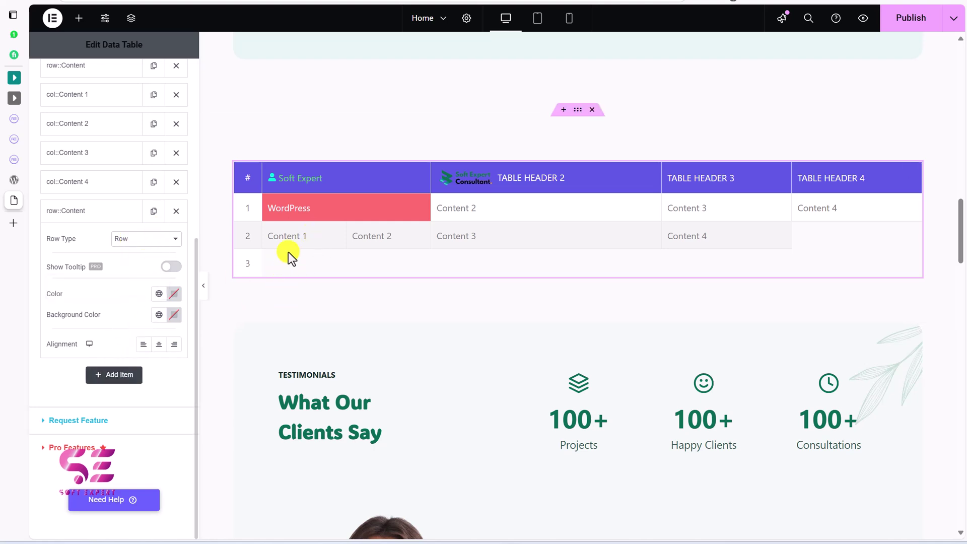
click(113, 375)
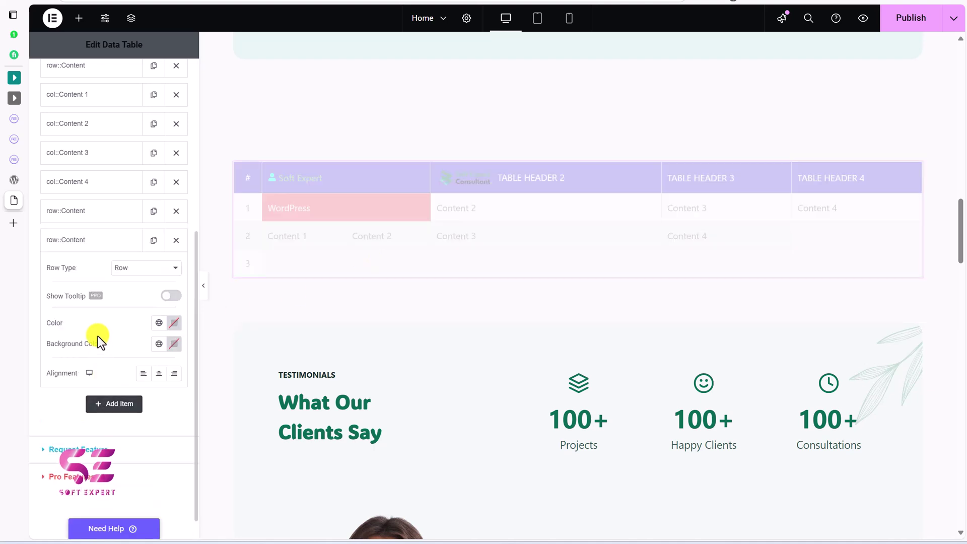
click(126, 270)
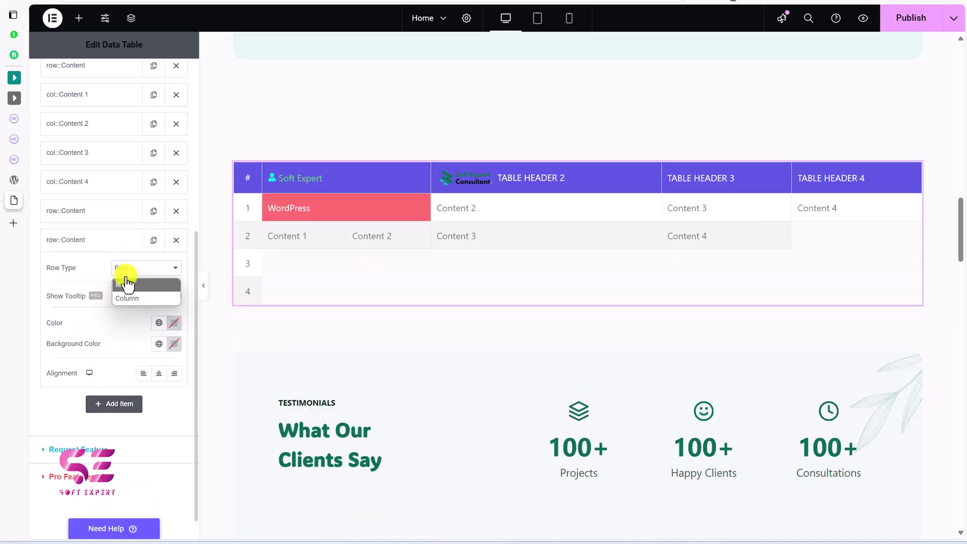
click(127, 297)
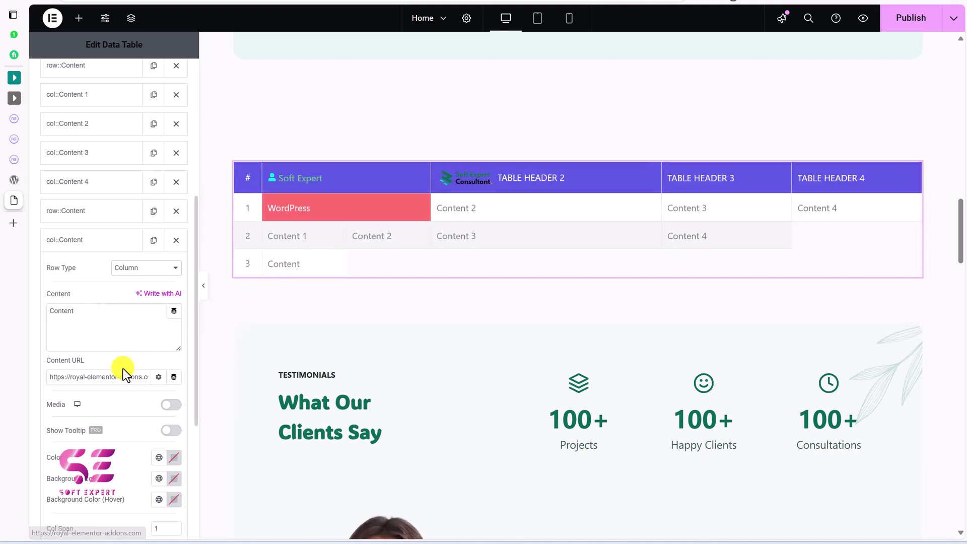
scroll(144, 425, down, 4)
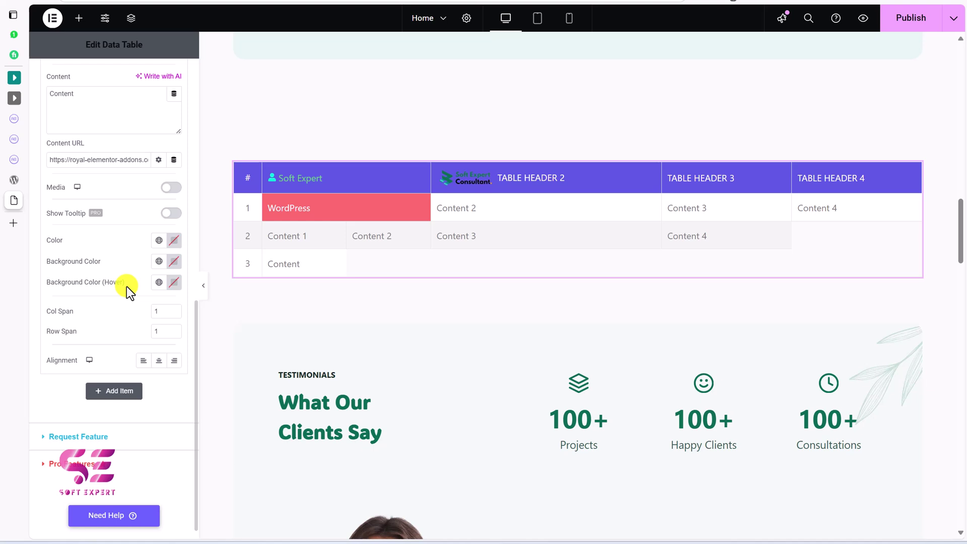
scroll(126, 286, up, 1)
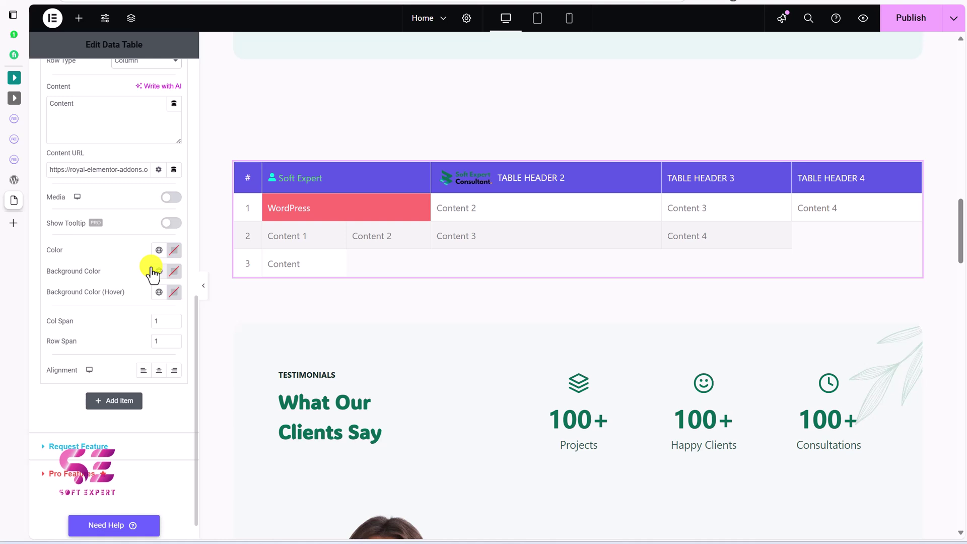
- Try a general table border width of 5 on all sides, and restore it to 1
scroll(129, 220, up, 7)
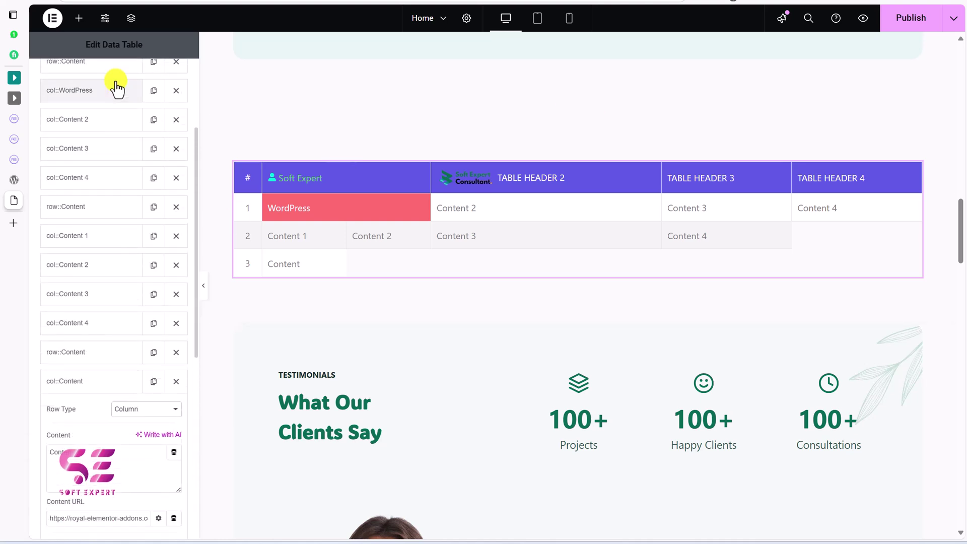
scroll(117, 91, up, 3)
click(110, 81)
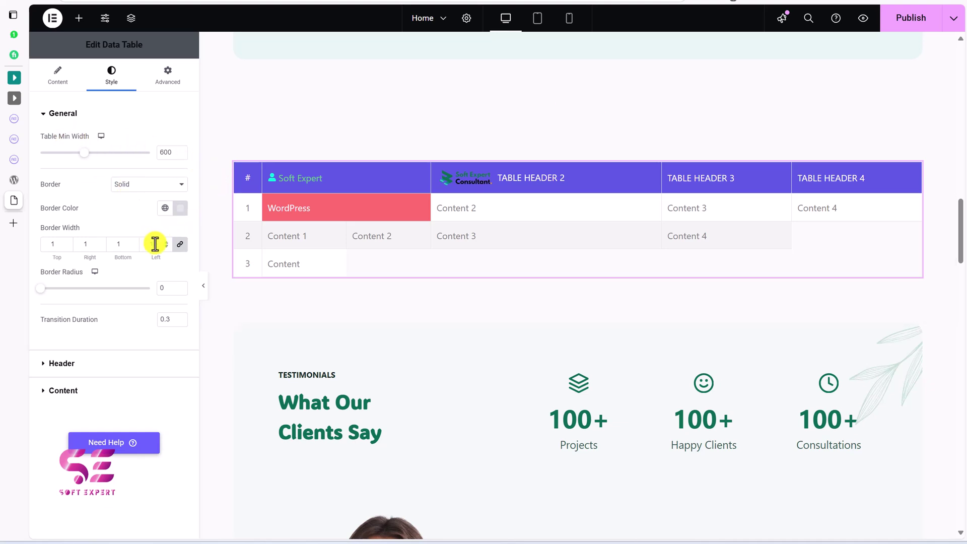
text(5)
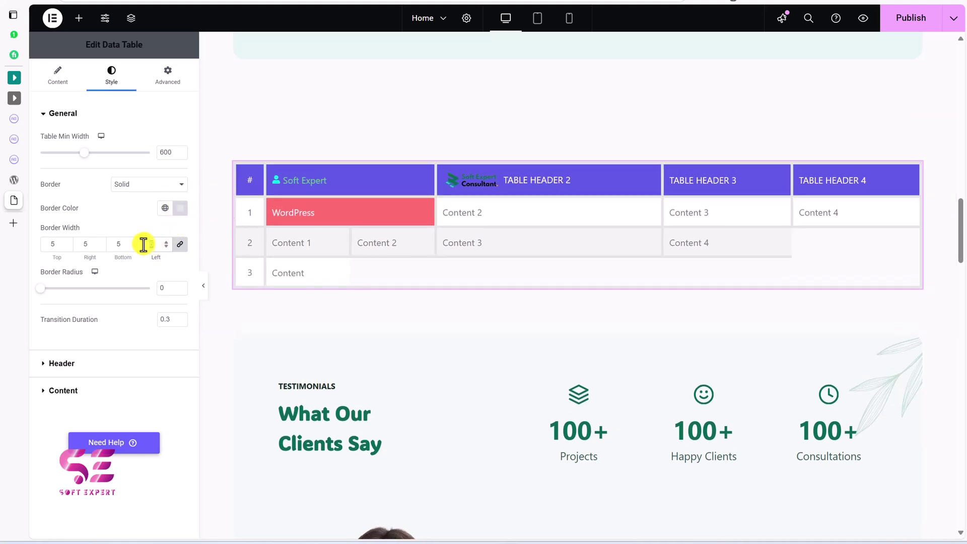
key(BackSpace)
text(1)
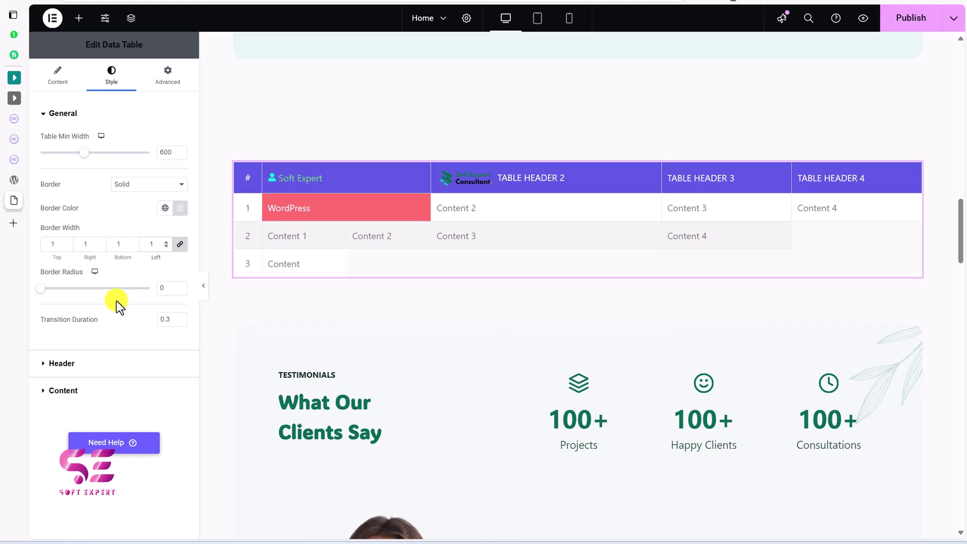
- Set the table header's normal background color to the global Theme Palette Color 2
click(76, 364)
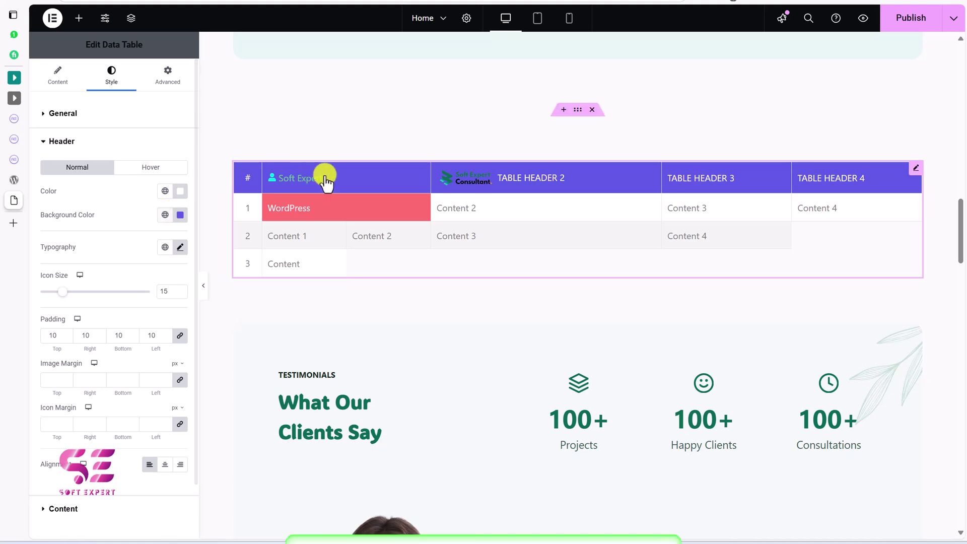
click(165, 215)
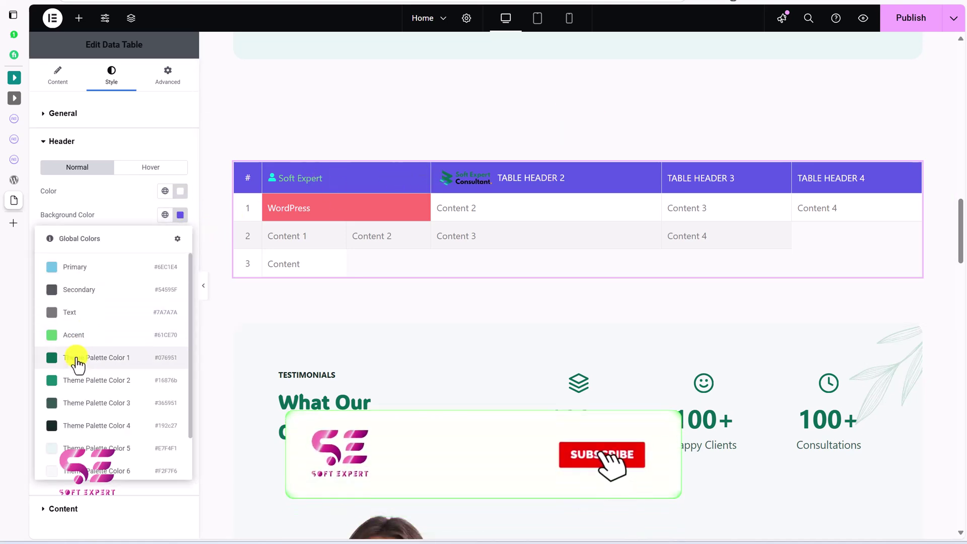
click(75, 382)
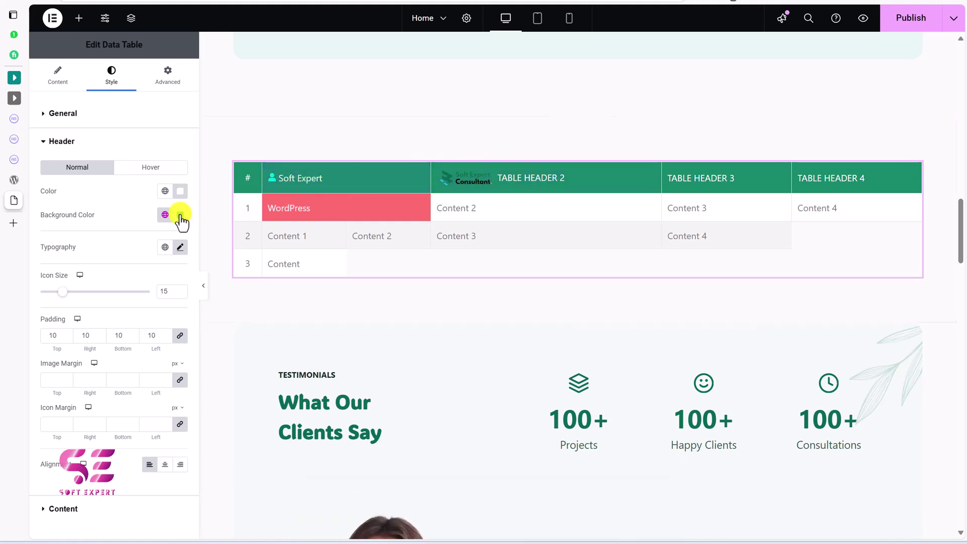
- Set the table header's hover background color to the global Theme Palette Color 1
click(157, 170)
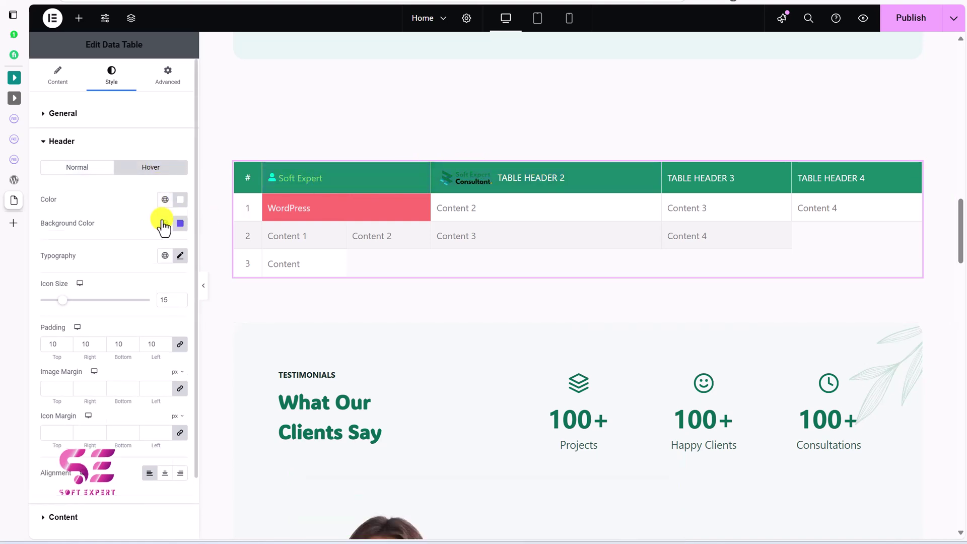
click(165, 223)
click(75, 366)
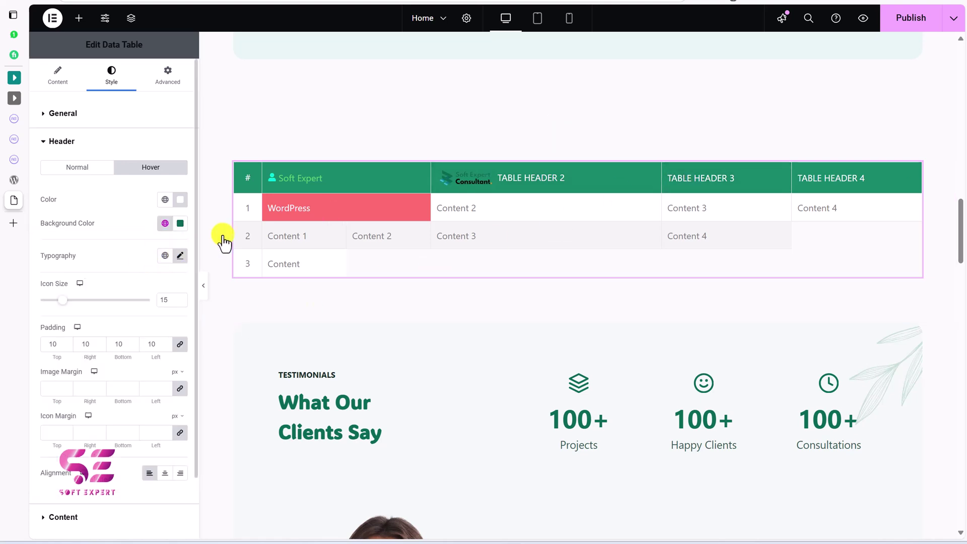
- Try the Akronim font family on the header text, and reset the header typography to its defaults
click(180, 255)
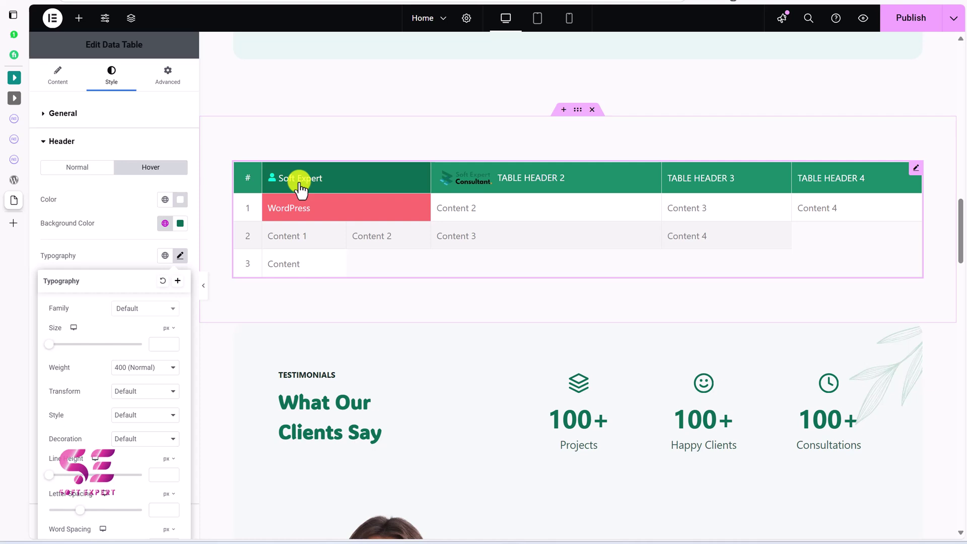
click(146, 310)
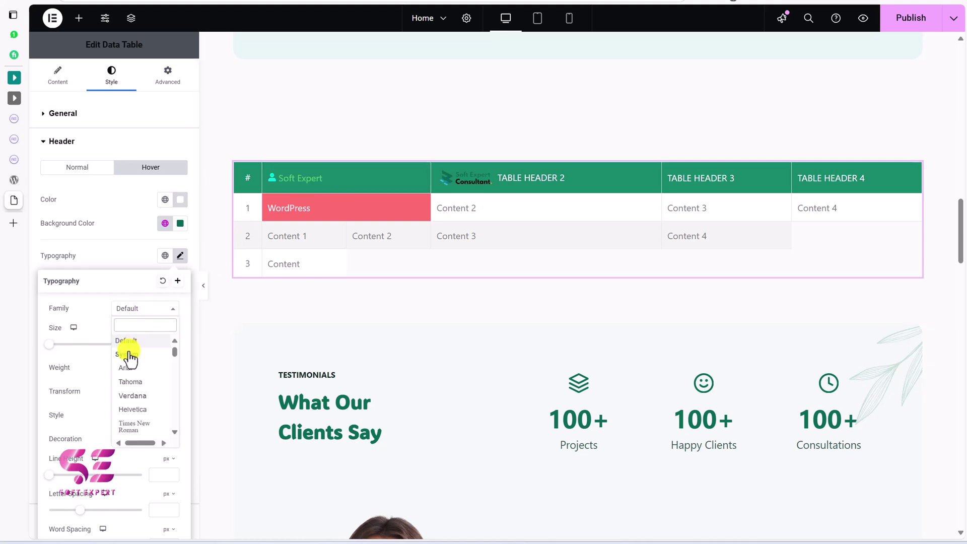
scroll(135, 398, down, 5)
click(130, 395)
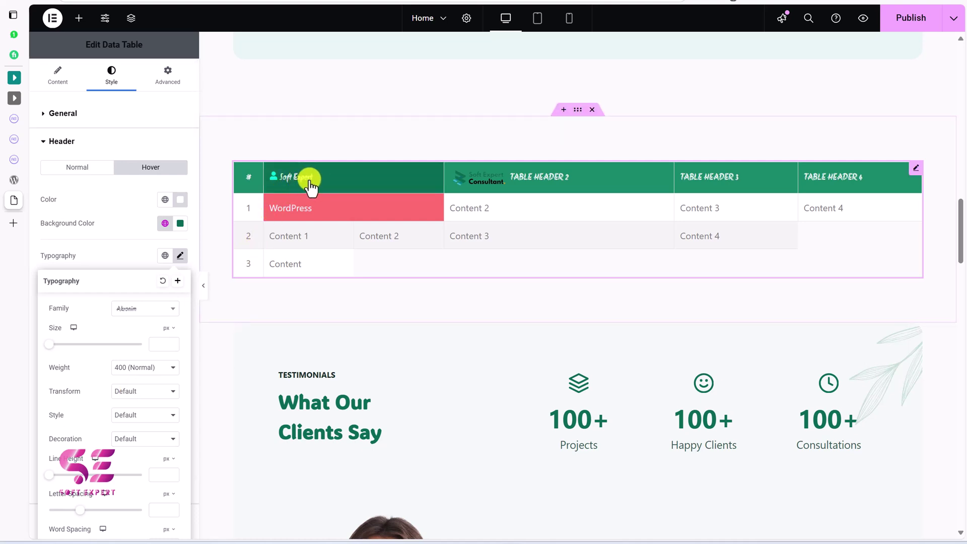
click(163, 281)
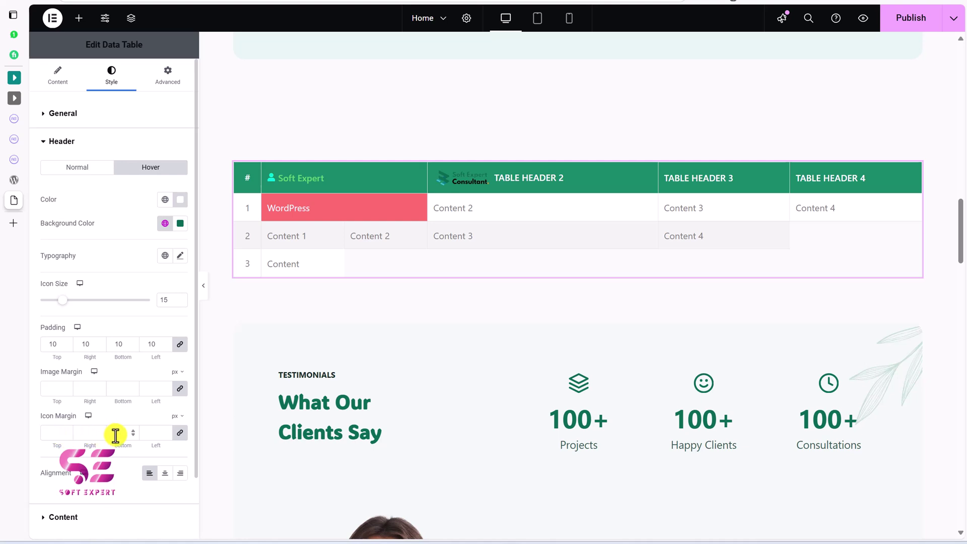
- Try a header icon margin of 22 px on all sides, and clear it again
key(BackSpace)
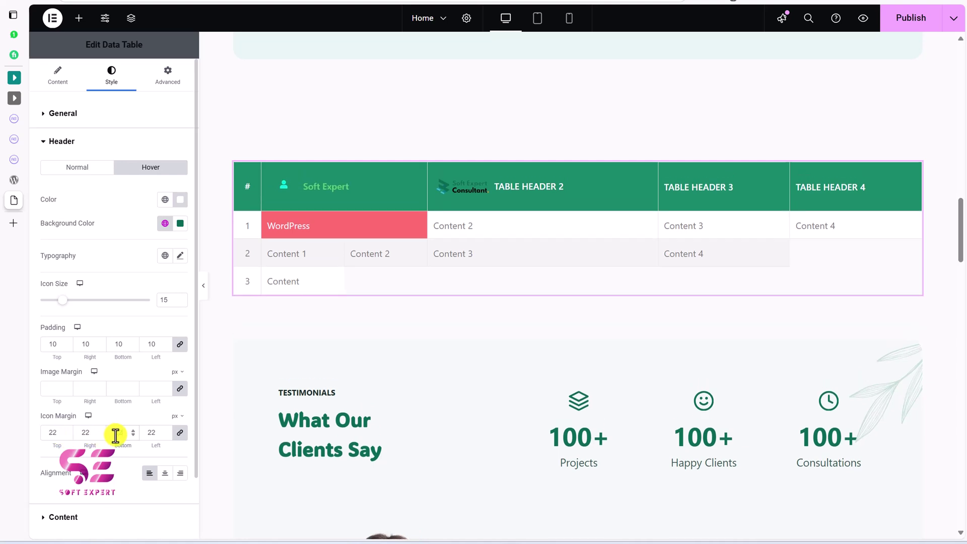
scroll(161, 353, down, 1)
scroll(147, 333, up, 1)
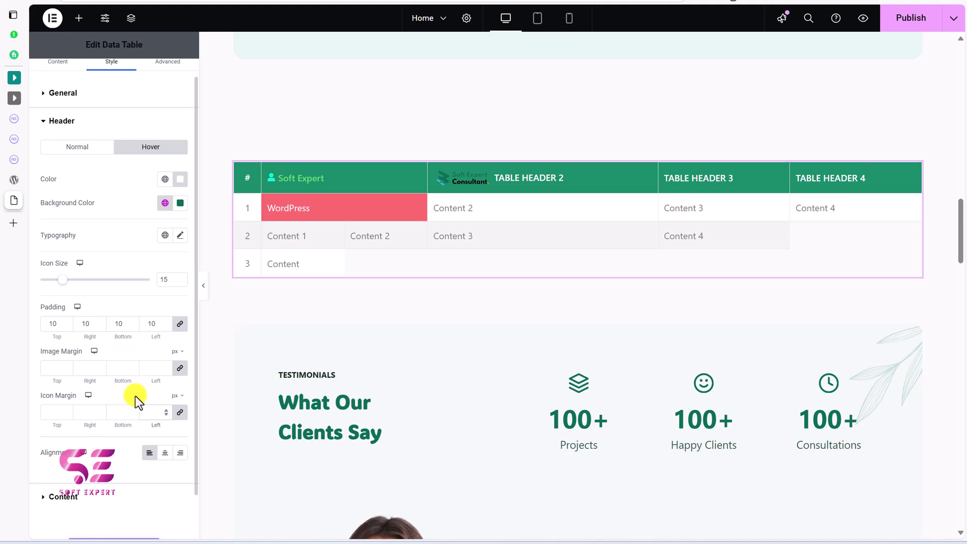
scroll(128, 348, down, 1)
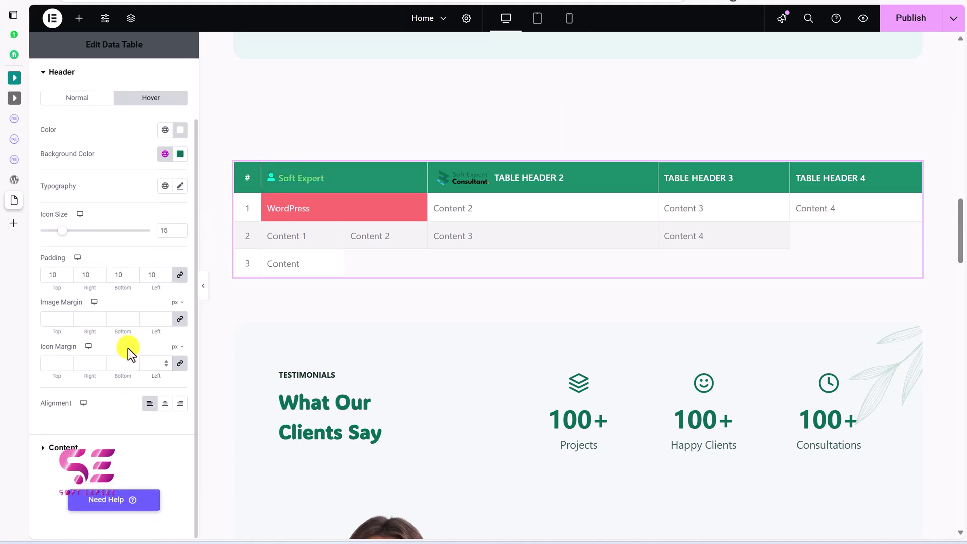
- Review the content style settings for odd and even rows, typography, icon and image sizes, padding and margins
click(63, 473)
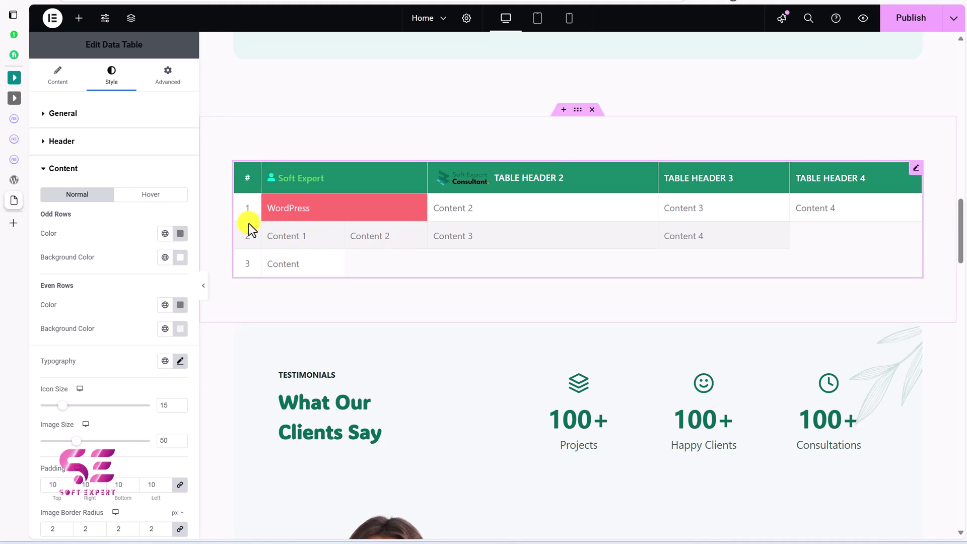
scroll(147, 343, down, 2)
scroll(143, 346, down, 2)
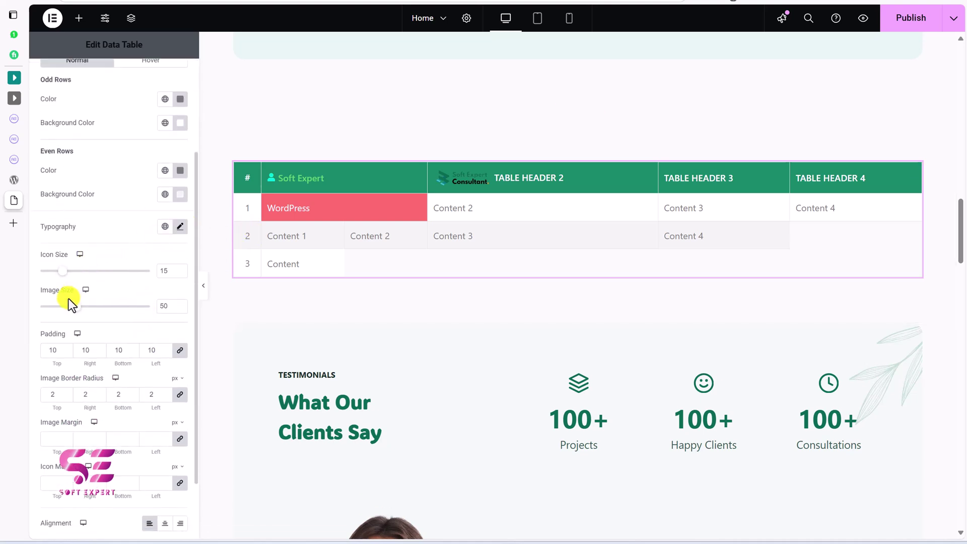
click(304, 210)
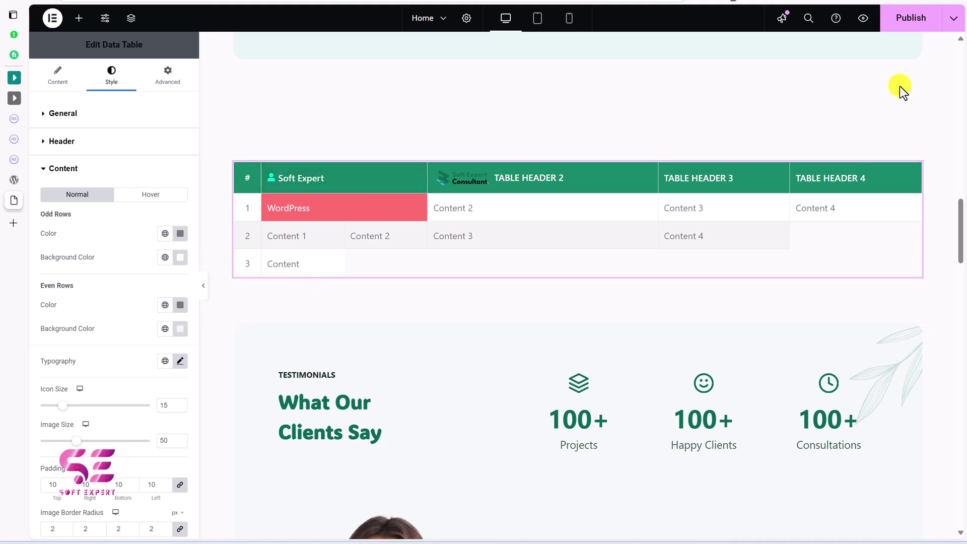
- Open the Royal Addons template library from the empty area near the page's end and browse its sections and blocks
scroll(655, 187, down, 10)
scroll(619, 162, up, 1)
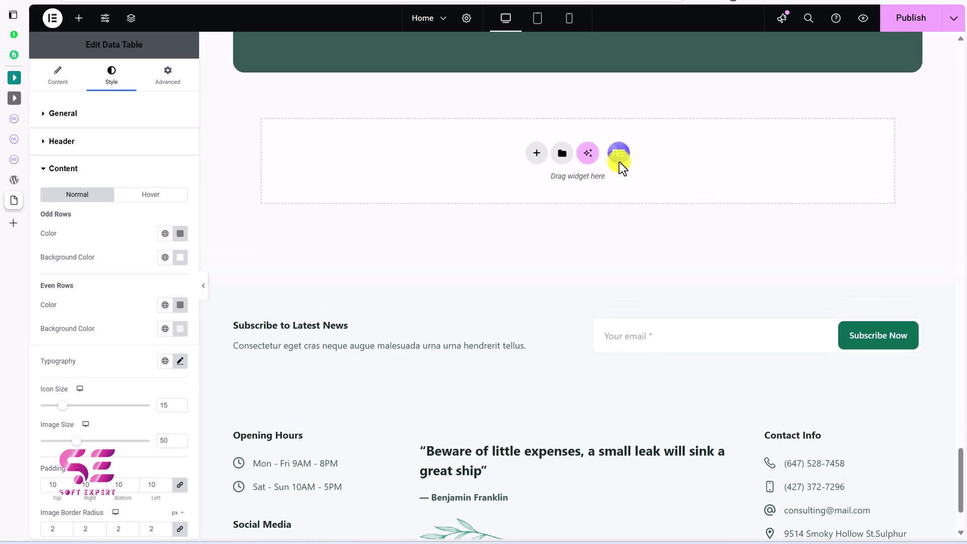
click(611, 150)
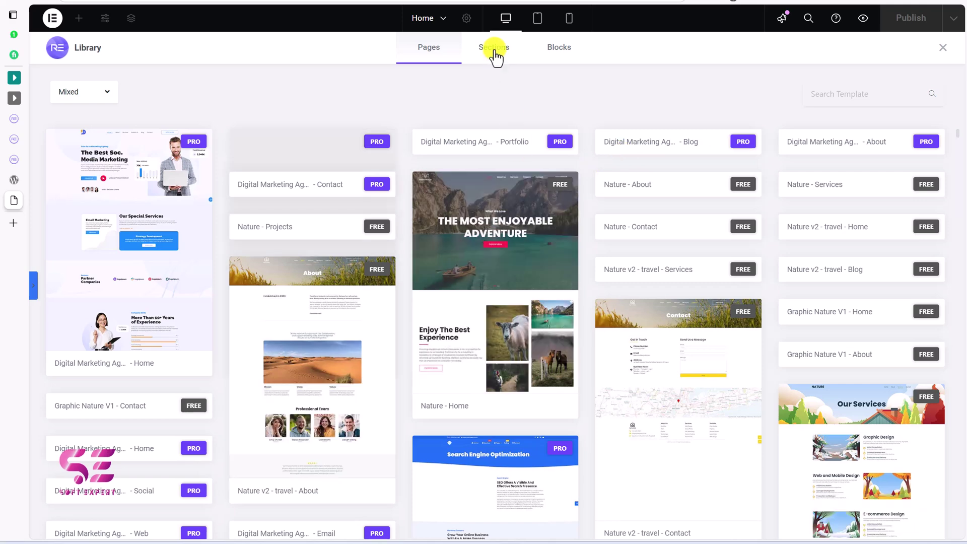
click(495, 51)
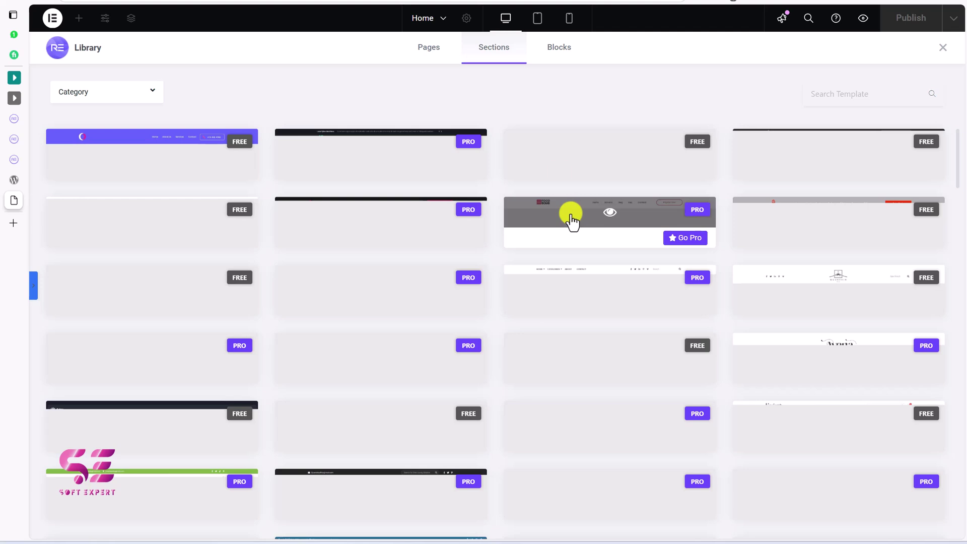
click(560, 50)
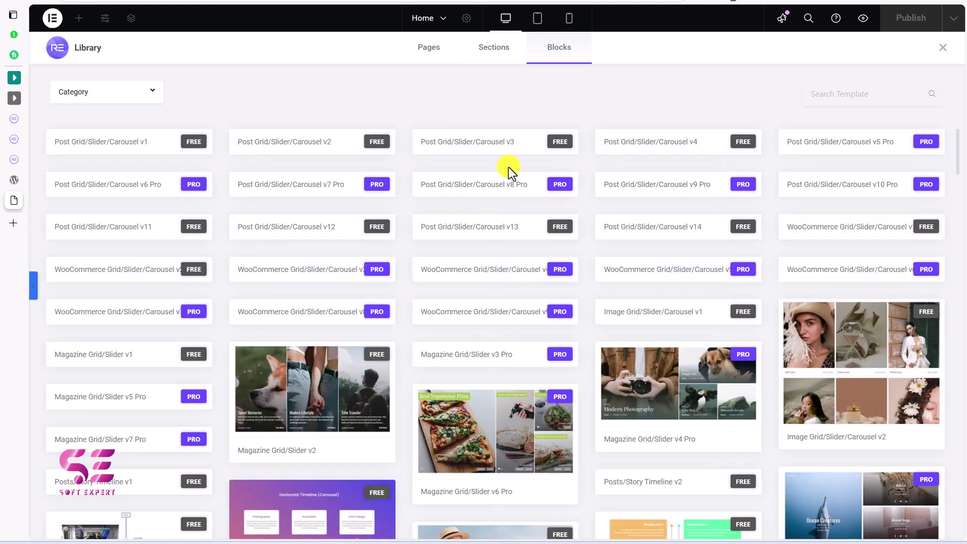
- Search the library blocks for "data" and insert the free Data Table v3 template into the page
click(829, 96)
text(data)
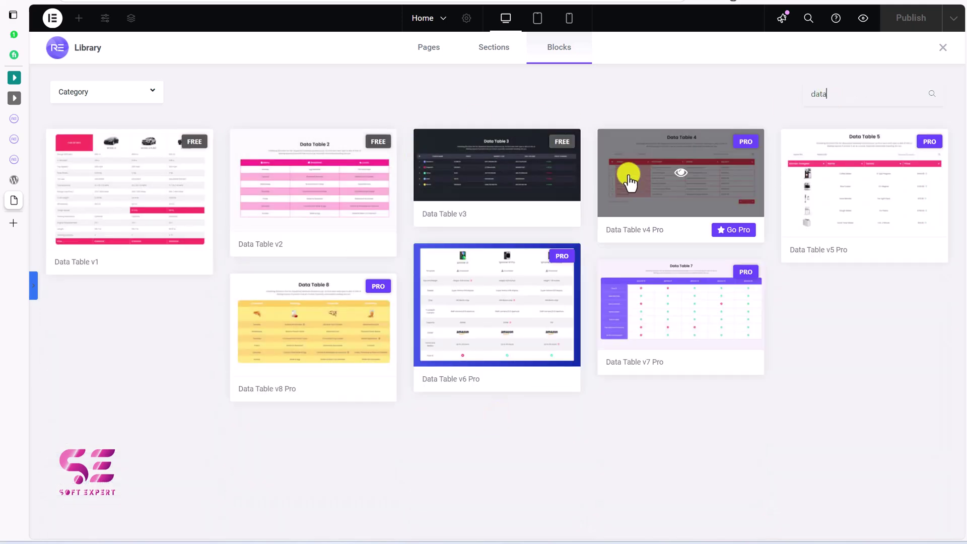
mouse_move(455, 185)
click(549, 217)
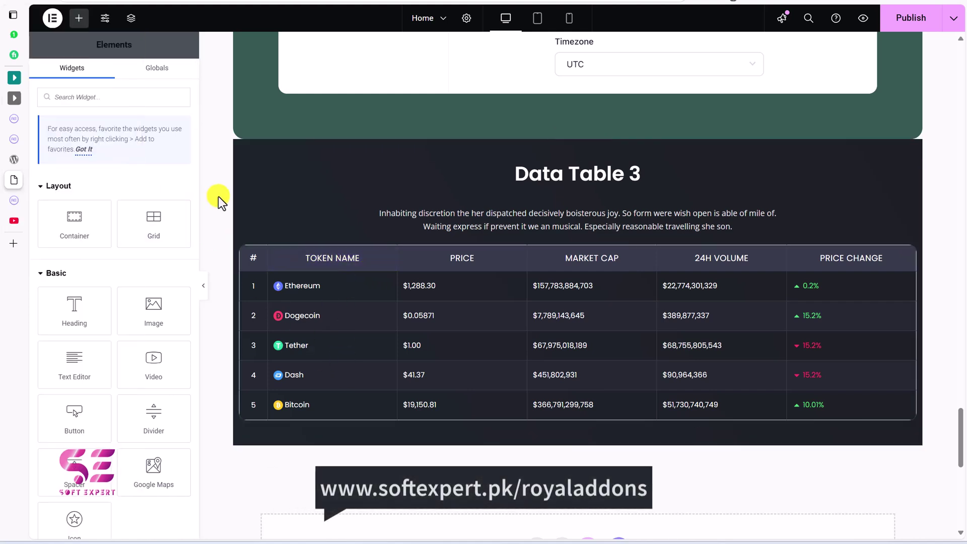
- Switch to the Royal Elementor Addons website to view its plugin download section, and view the videos on the Soft Expert YouTube channel
key(ctrl+Tab)
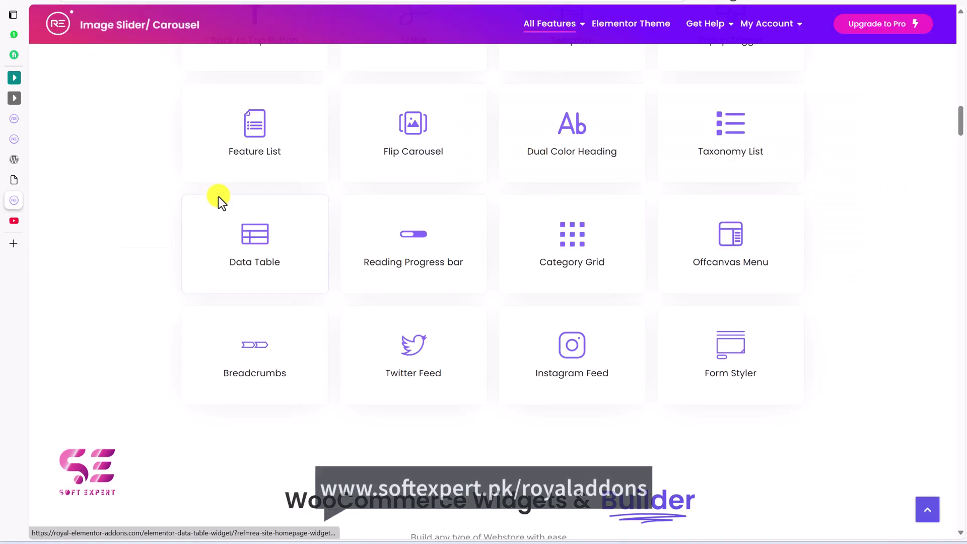
scroll(302, 185, up, 5)
scroll(302, 184, up, 15)
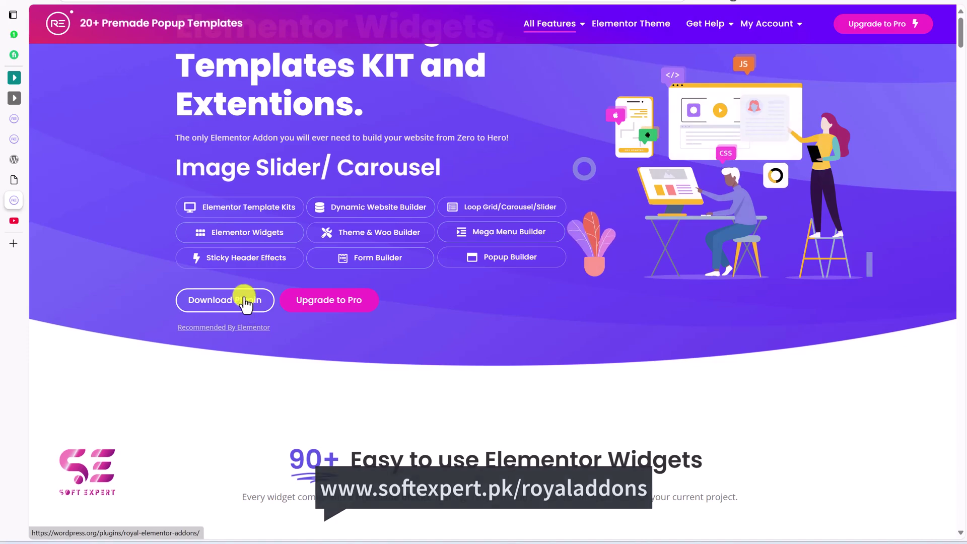
key(ctrl+Tab)
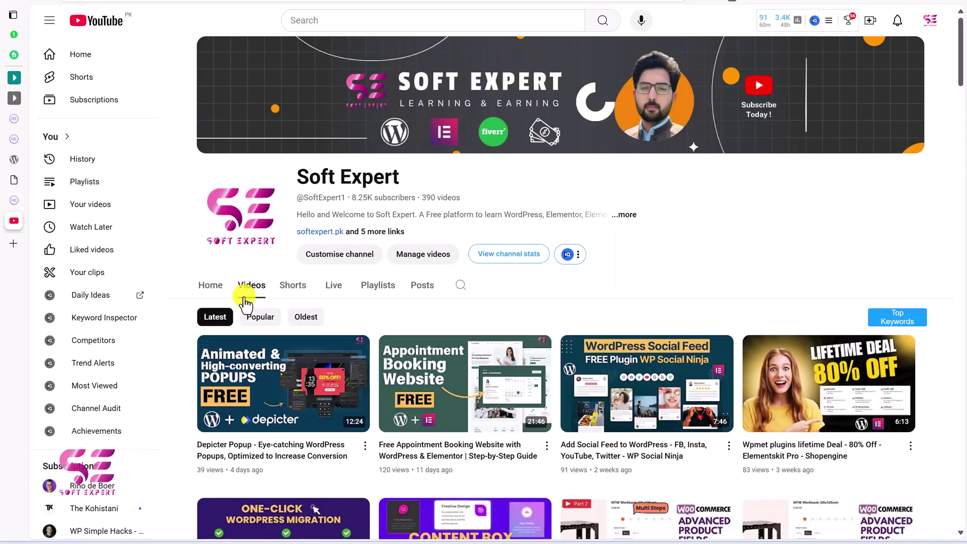
drag(961, 61, 963, 235)
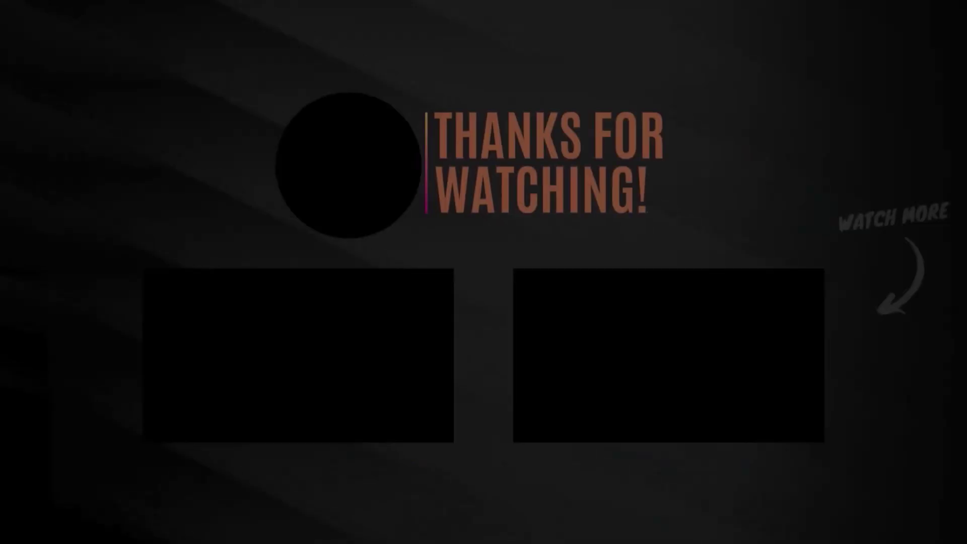